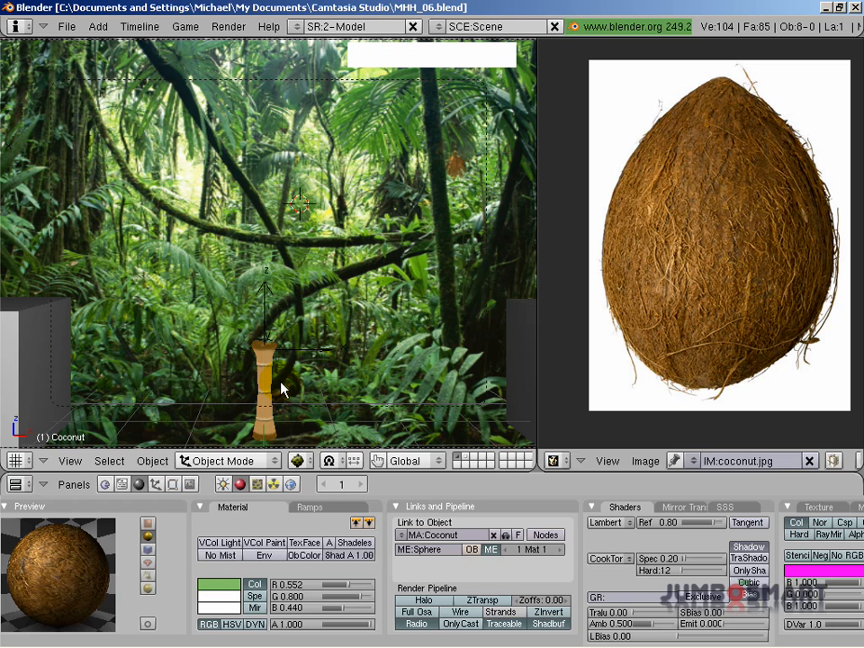
Test-play the game, moving the bamboo blowpipe sideways and shooting at the passing monkeys, and stop it.
key("p")
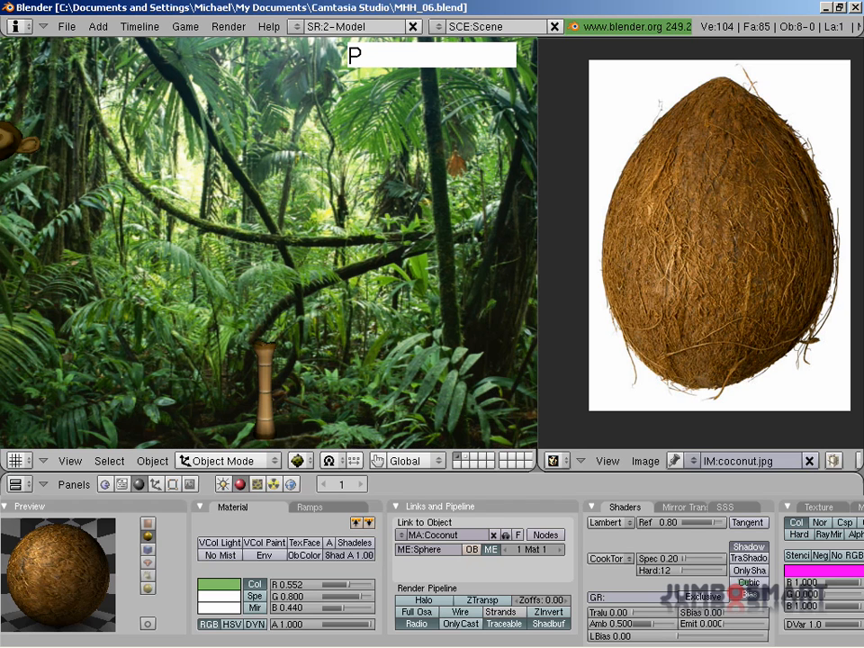
key("Right")
key("Left")
key("Right")
key("Left")
key("Right")
key("Left")
key("space")
key("Right")
key("Left")
key("space")
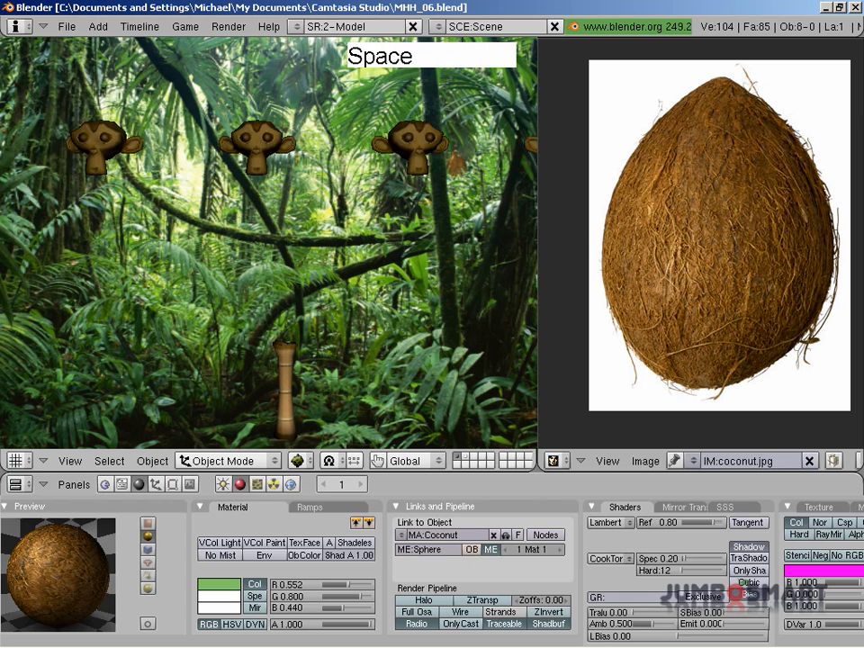
key("Right")
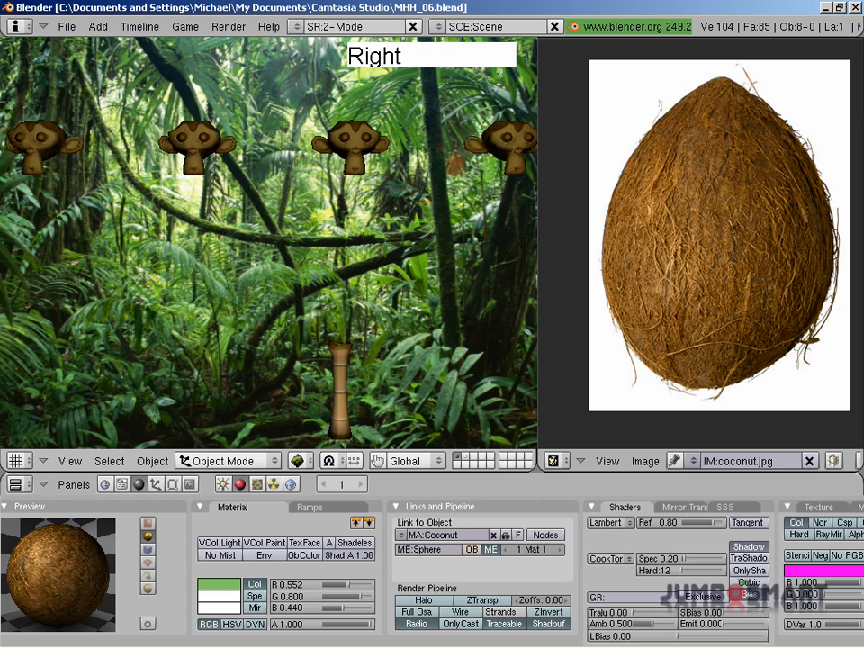
key("Escape")
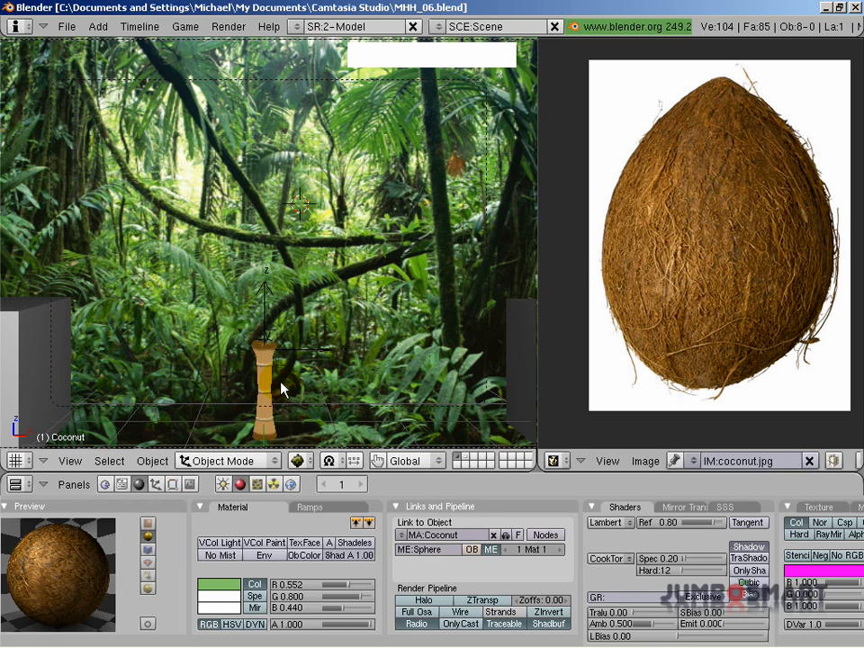
Add a plane above the bamboo pipe, placed at the 3D cursor in the orthographic front view.
key("KP_1")
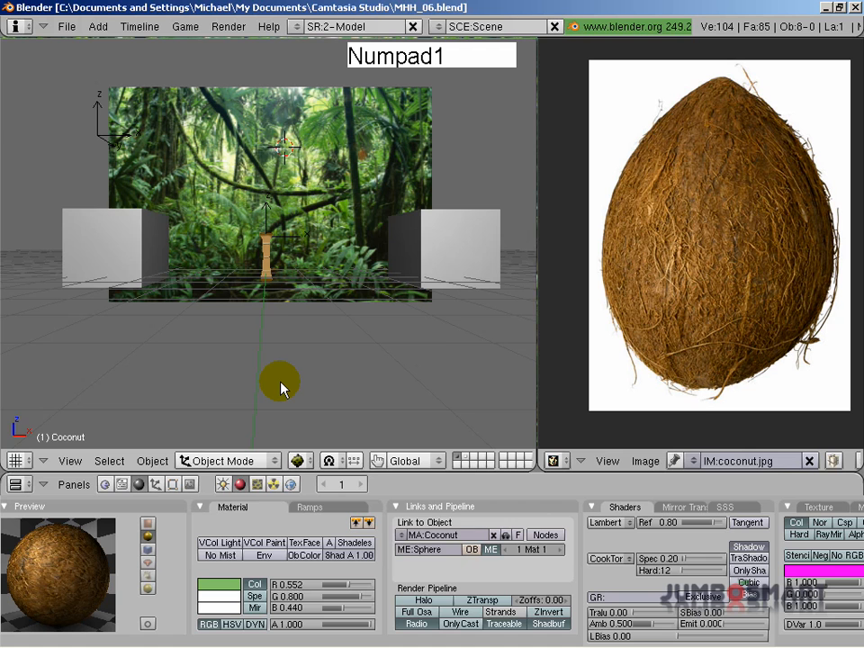
key("KP_5")
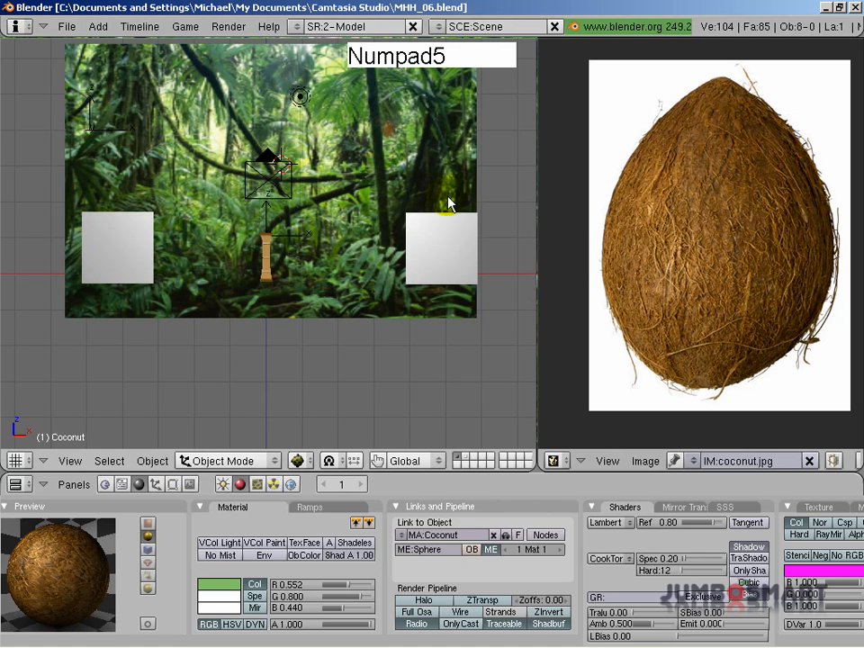
left_click(324, 144)
key("c")
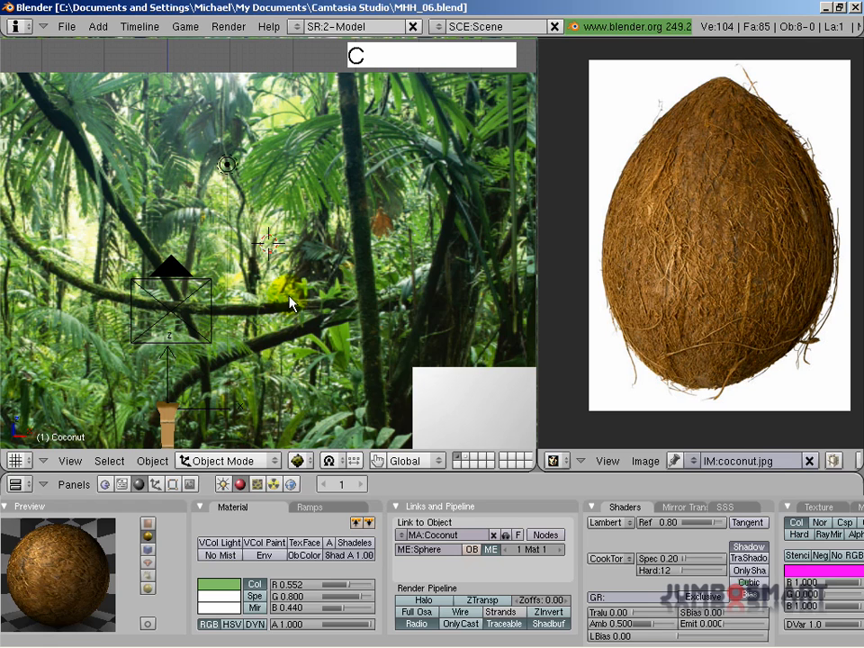
key("space")
left_click(468, 292)
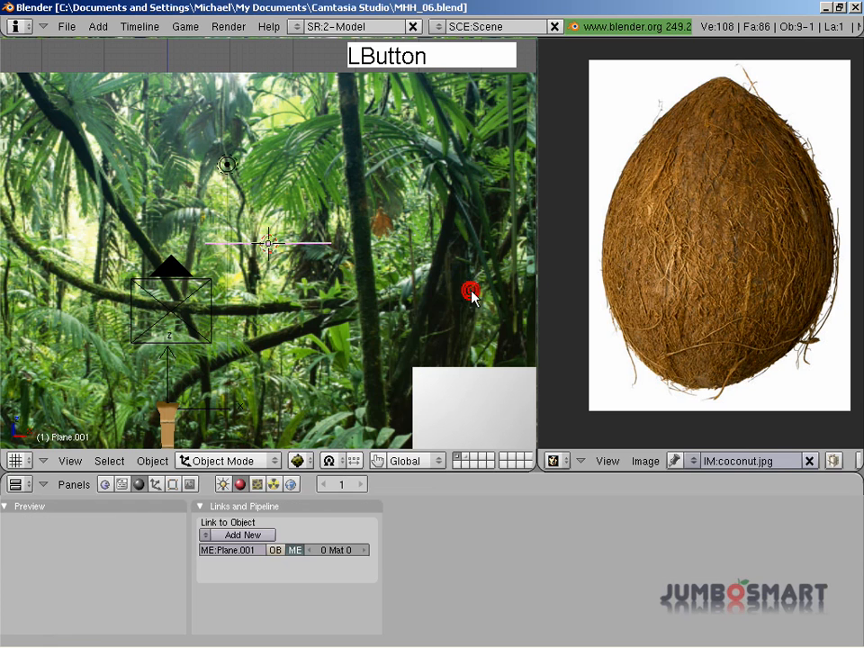
Rotate the new plane's mesh upright in the side view so that its face shows from the front.
key("KP_3")
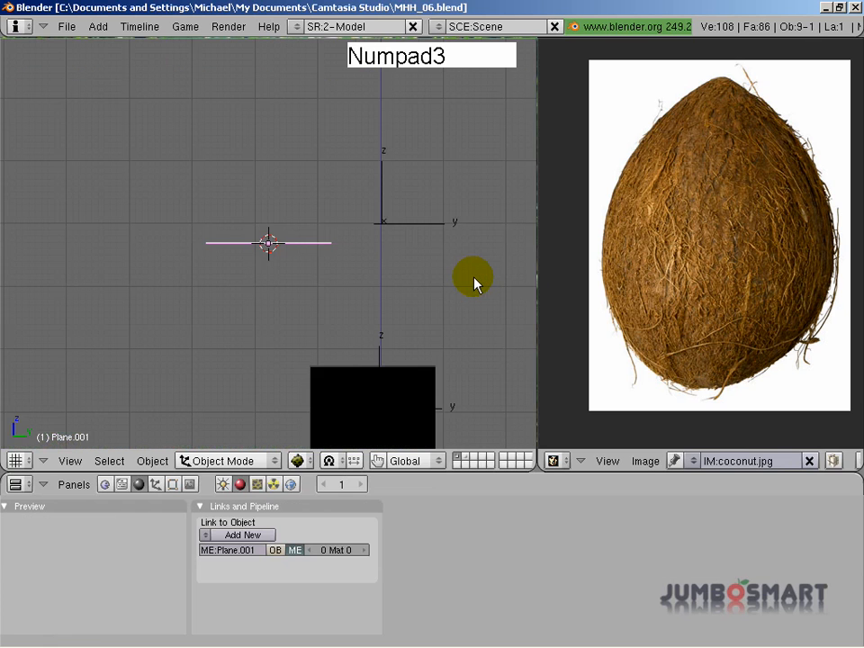
key("Tab")
key("r")
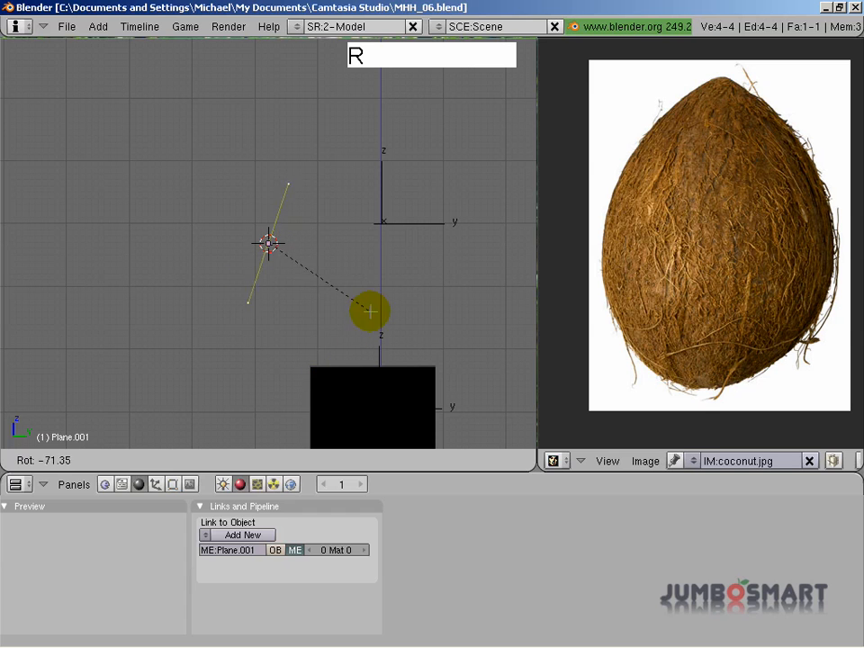
left_click(369, 272, "ctrl")
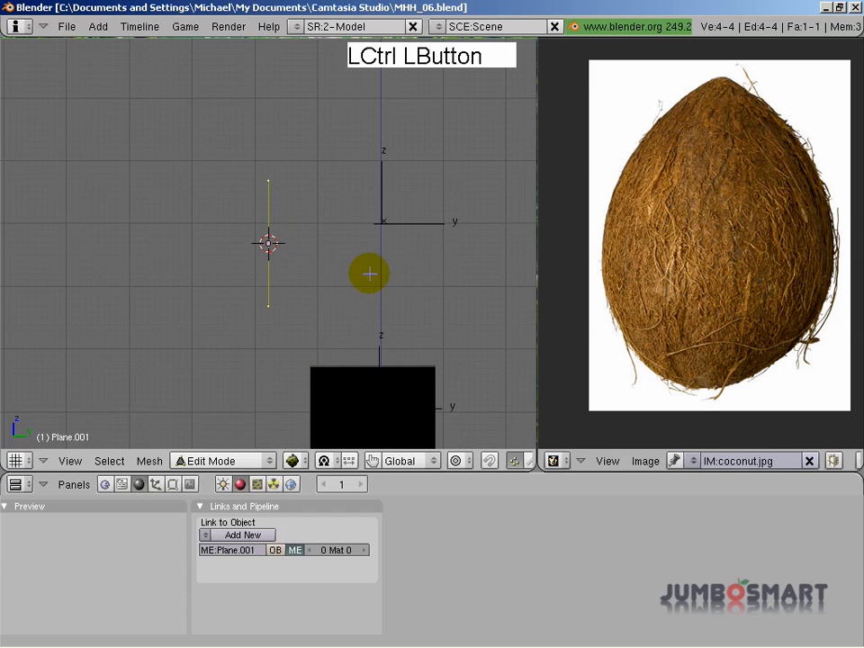
key("KP_1")
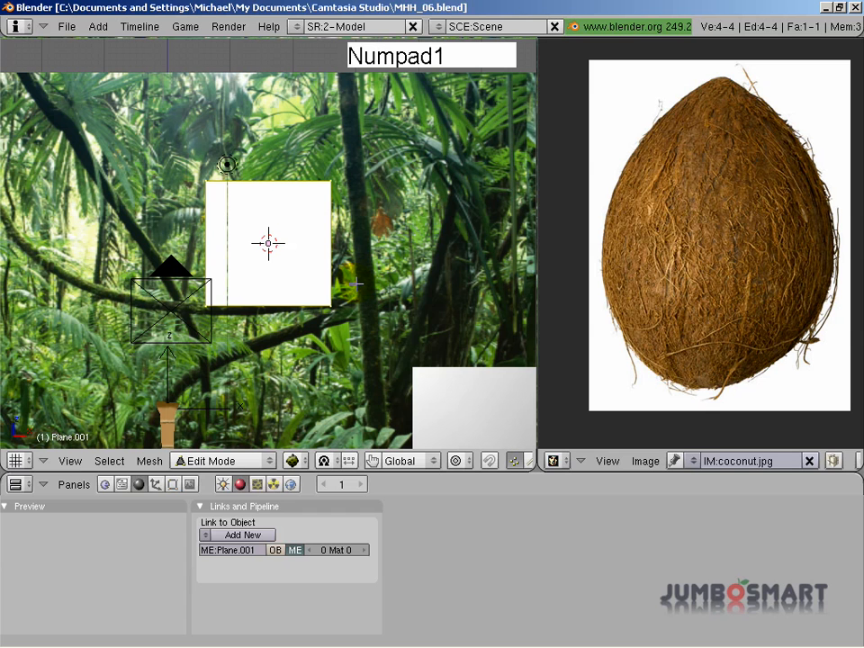
Open Font_Adventure.tga in the image editor in place of coconut.jpg.
left_click(644, 461)
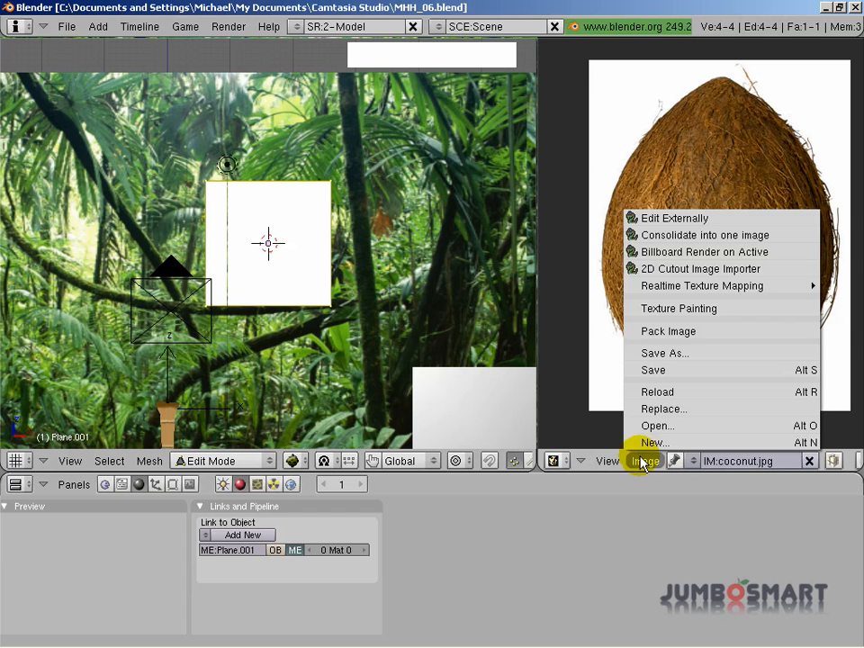
left_click(662, 411)
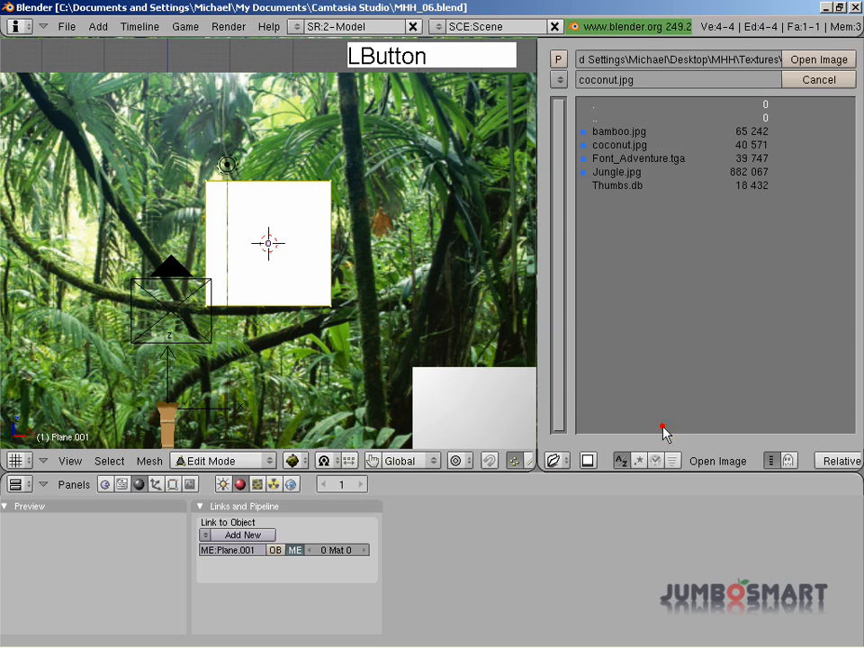
left_click(660, 159)
left_click(830, 58)
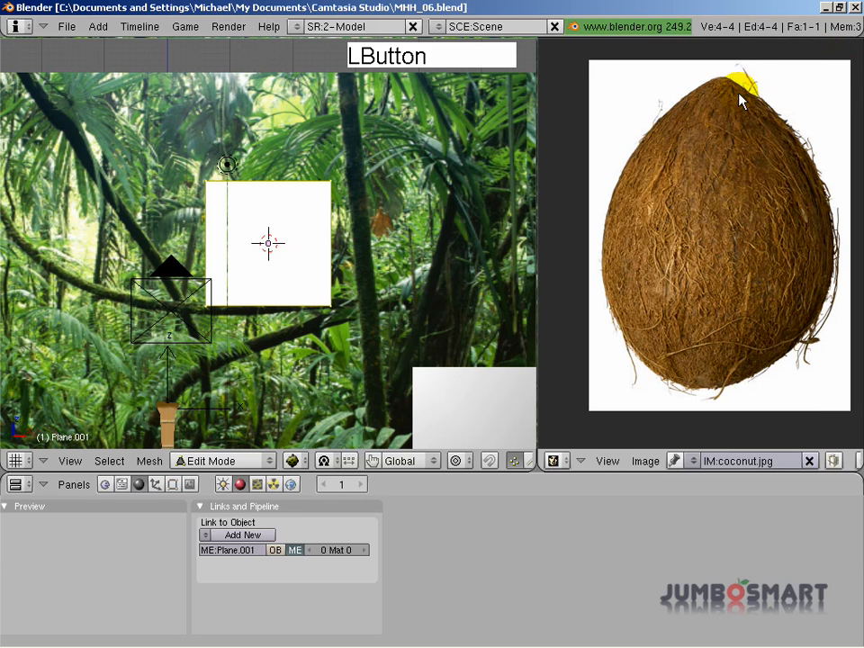
left_click(694, 461)
left_click(714, 426)
left_click(692, 458)
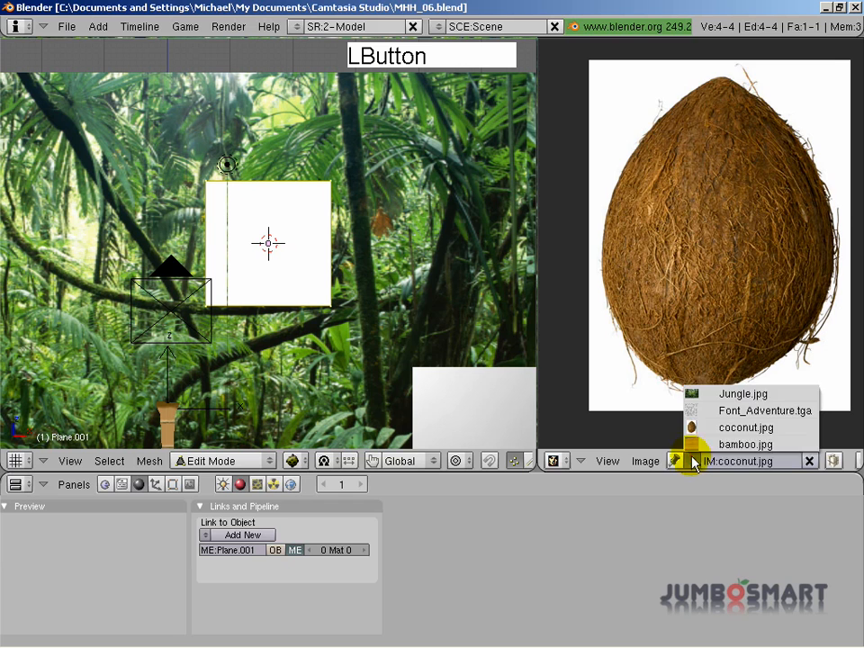
left_click(691, 410)
scroll(684, 338, "down", 3)
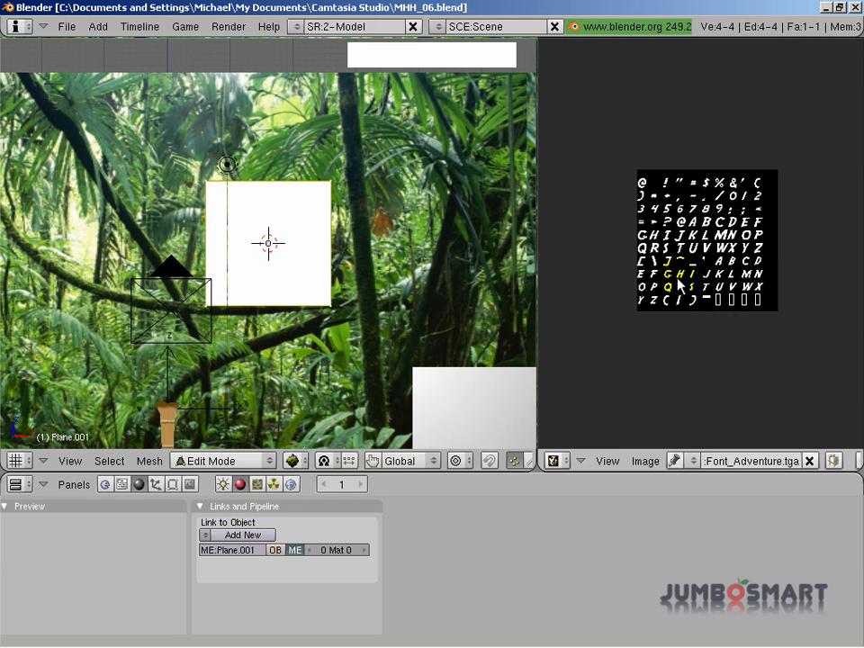
scroll(666, 241, "up", 4)
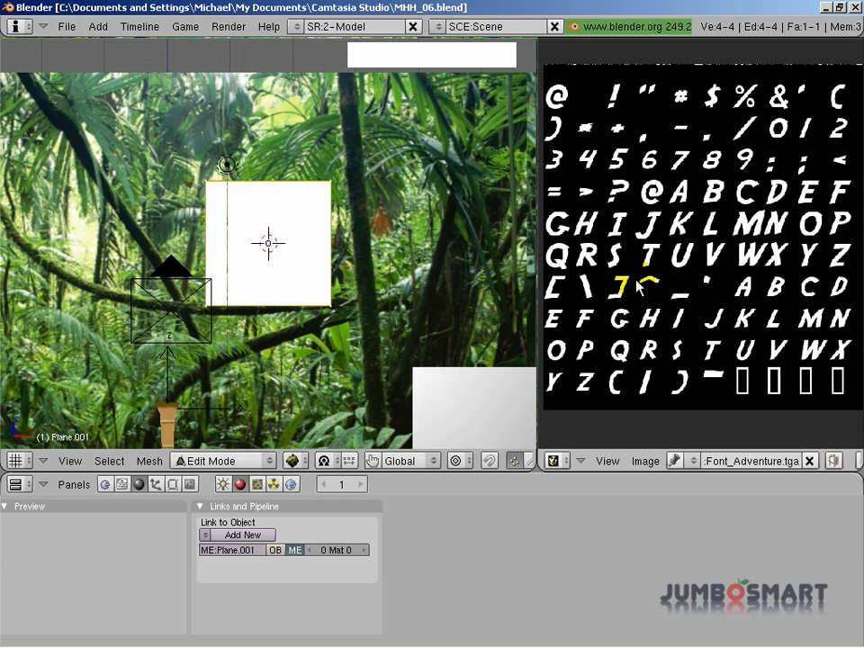
Unwrap the plane's face with the standard Unwrap calculation so the font image is mapped to it.
scroll(370, 264, "up", 2)
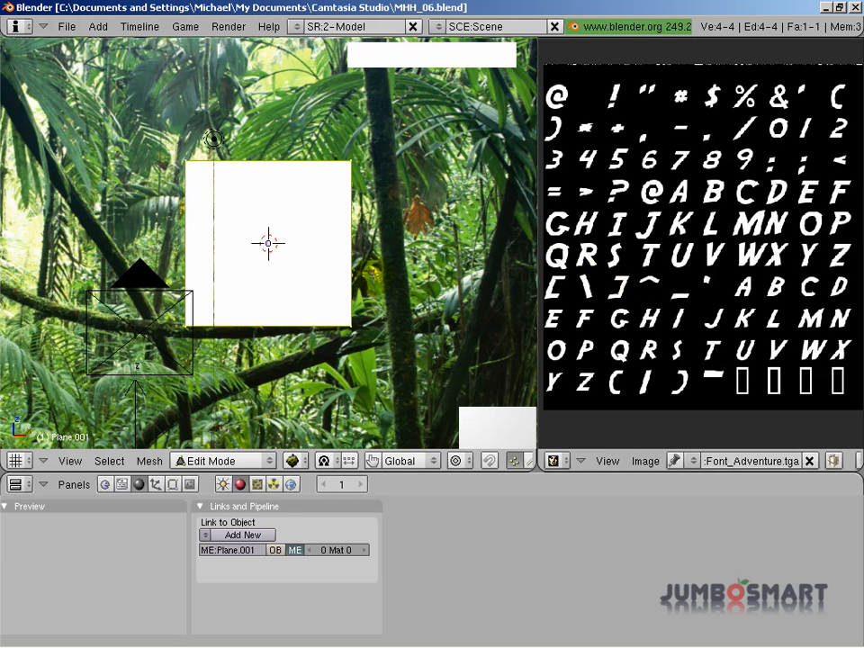
key("u")
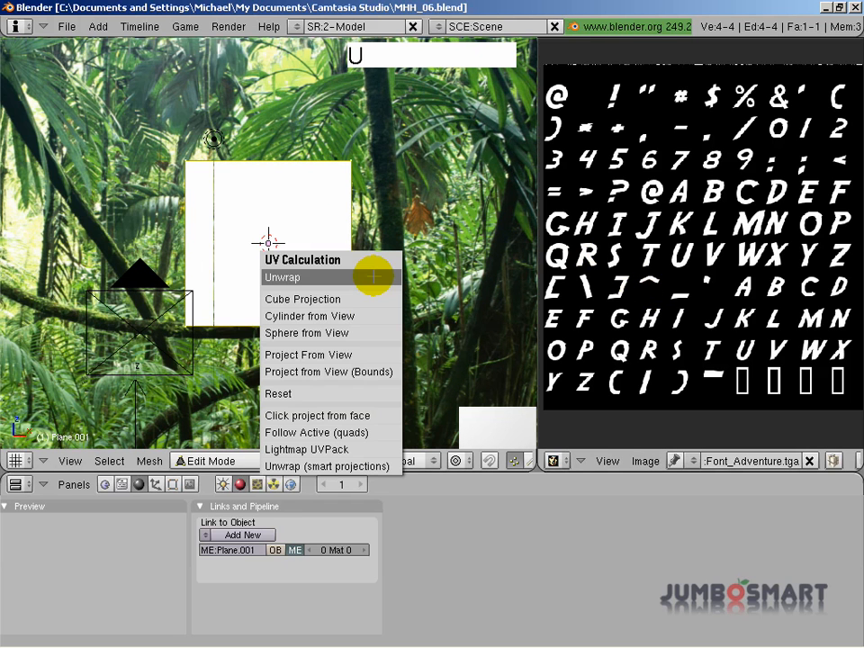
left_click(372, 277)
Shrink the UV face to the size of one character and move it onto the first @ symbol.
scroll(711, 293, "down", 2)
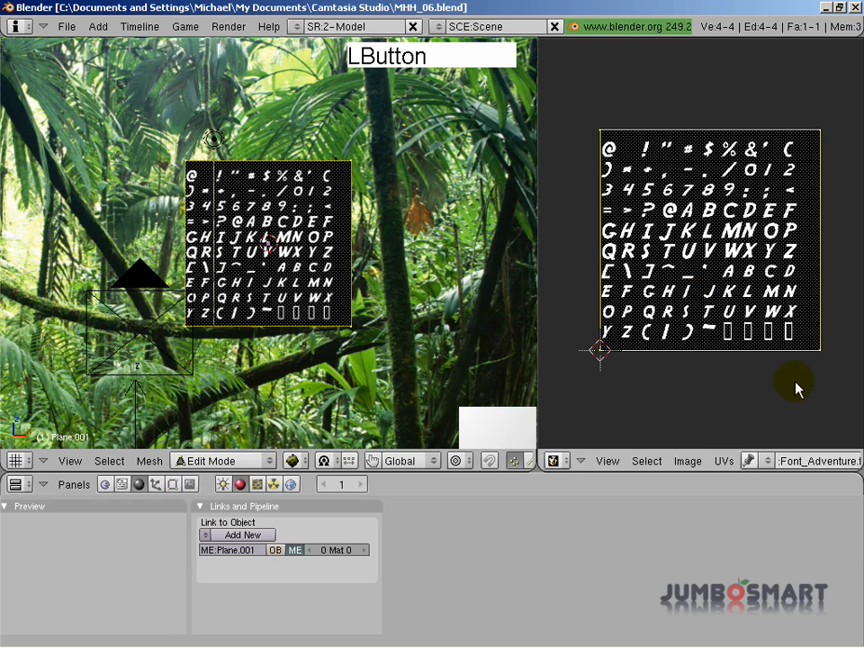
key("s")
left_click(725, 254)
middle_click_drag(725, 255, 817, 352)
key("g")
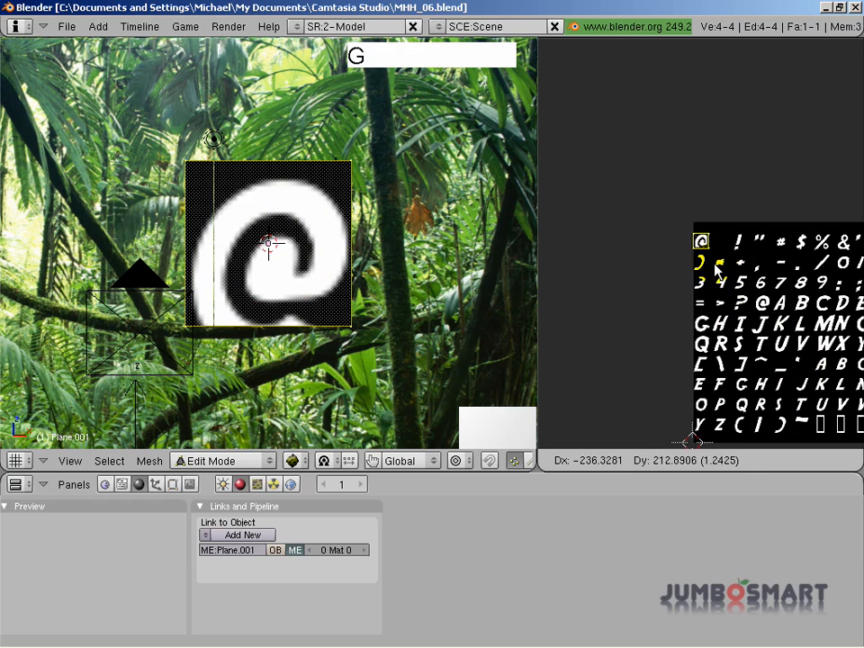
left_click(716, 266)
Enlarge the UV face slightly and reposition it so the whole first @ symbol lies inside.
scroll(716, 263, "up", 6)
key("s")
left_click(740, 315)
key("g")
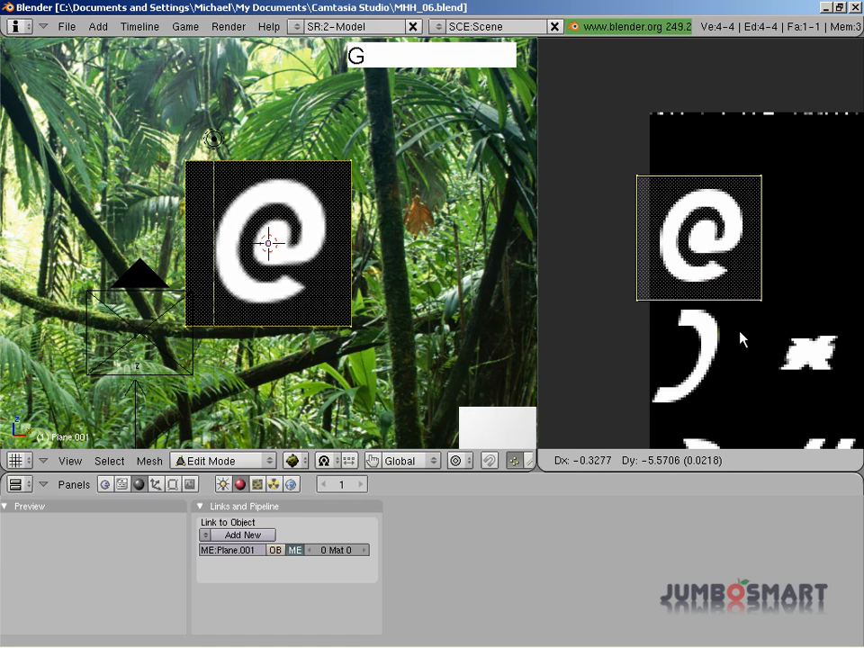
left_click(739, 333)
key("b")
left_click_drag(607, 131, 699, 383)
key("g")
middle_click(698, 358)
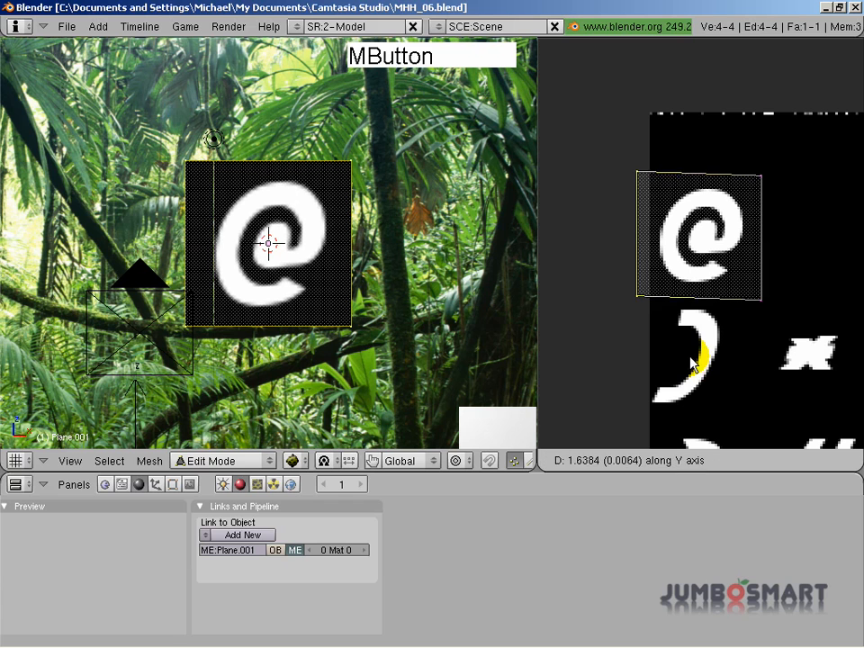
key("Escape")
Scale the whole UV face down along X and Y to fit closely around the @, and adjust its position.
key("a")
key("s")
middle_click(777, 301)
left_click(772, 292)
key("s")
middle_click(701, 347)
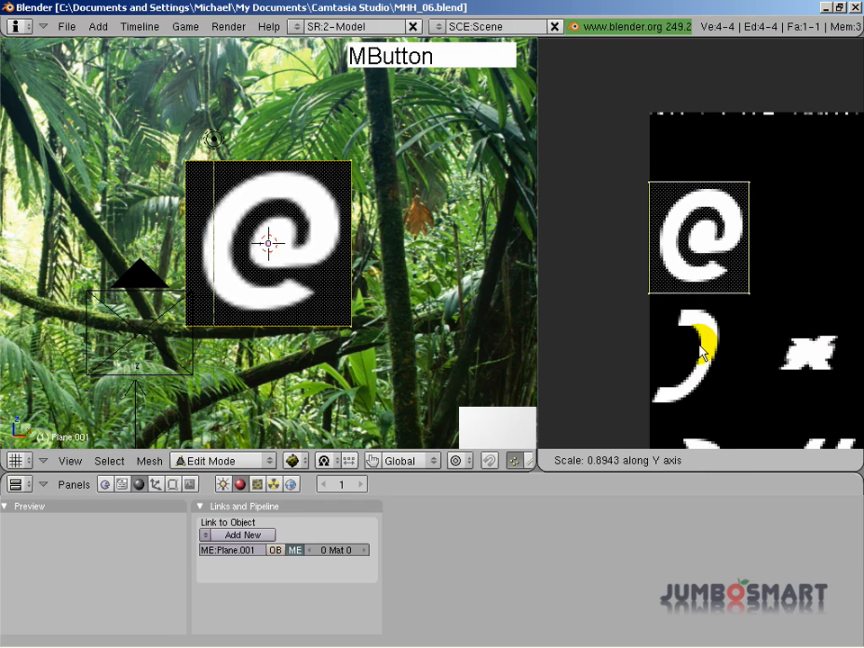
left_click(698, 347)
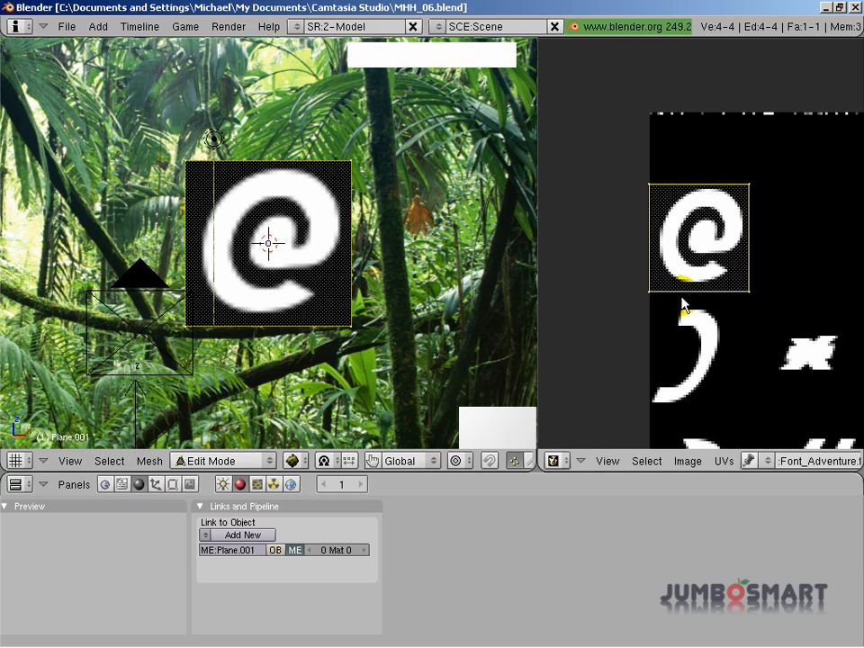
key("g")
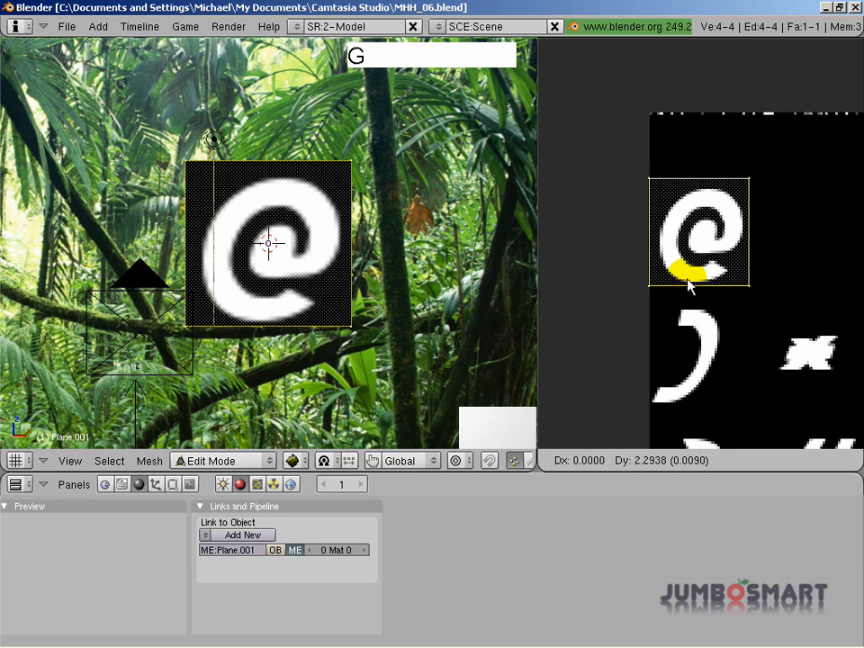
left_click(697, 303)
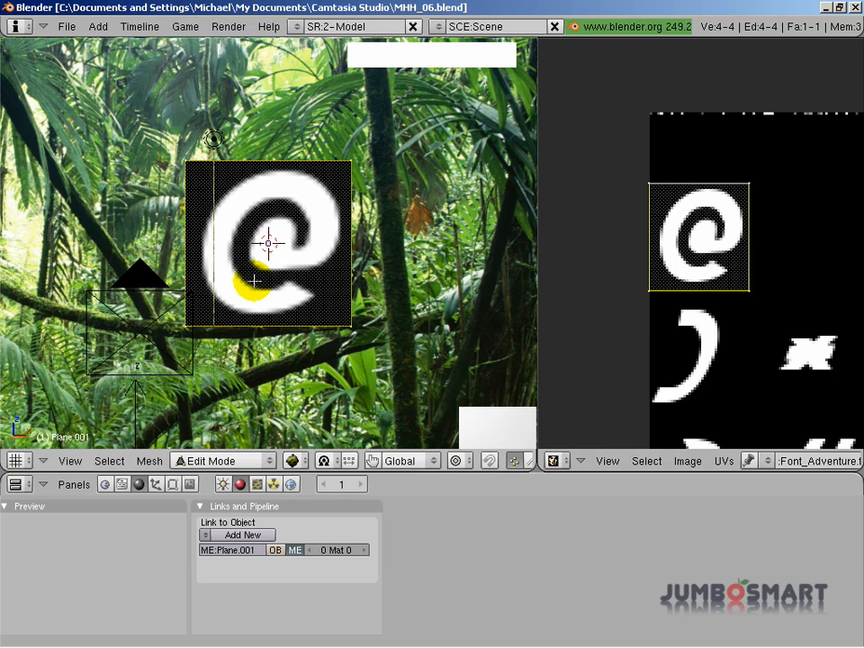
scroll(846, 290, "down", 3)
scroll(846, 289, "down", 3)
middle_click_drag(791, 299, 633, 157)
key("g")
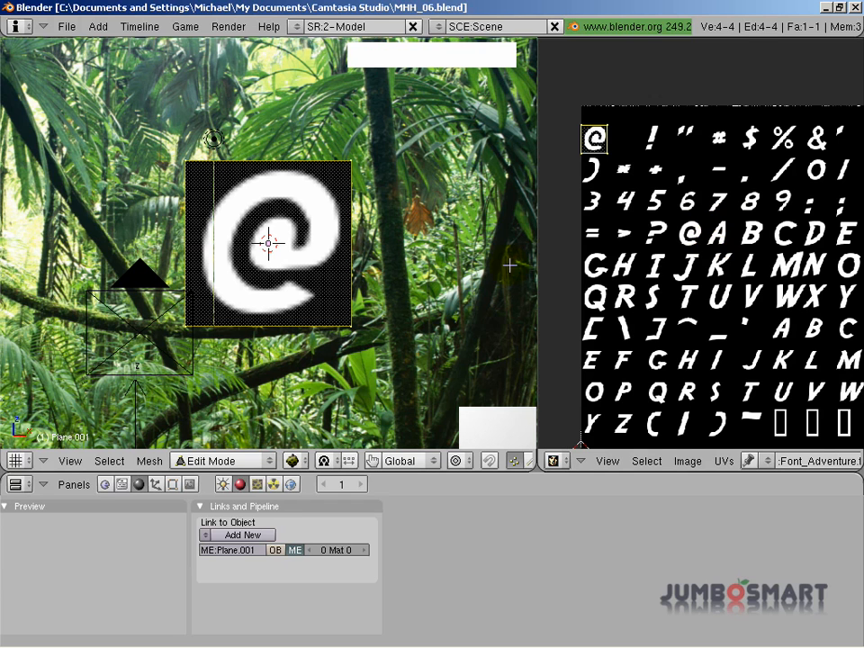
Nudge the UV face slightly around the @ symbol and return the plane to Object Mode.
middle_click_drag(615, 222, 706, 322)
scroll(714, 321, "up", 3)
scroll(714, 326, "up", 3)
key("g")
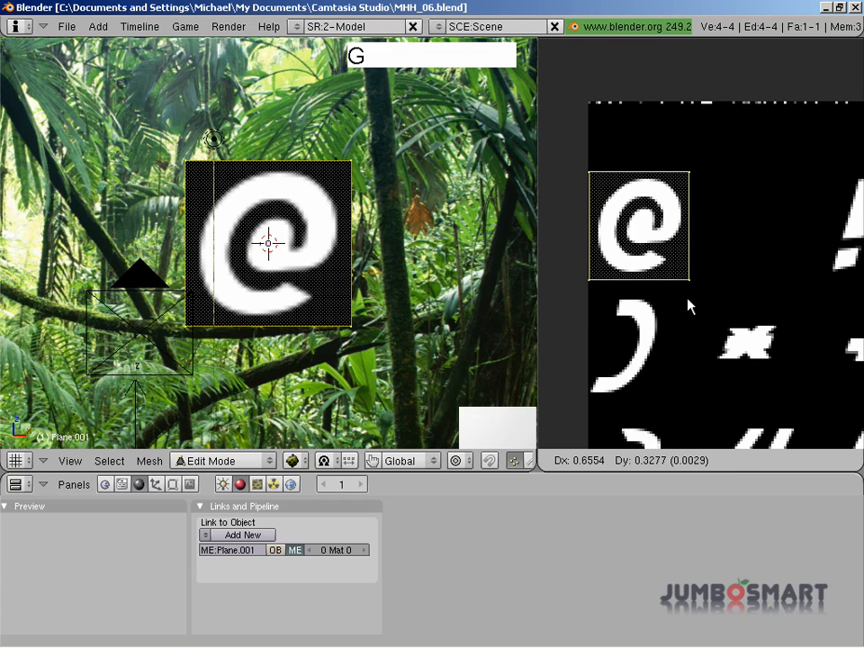
left_click(688, 300)
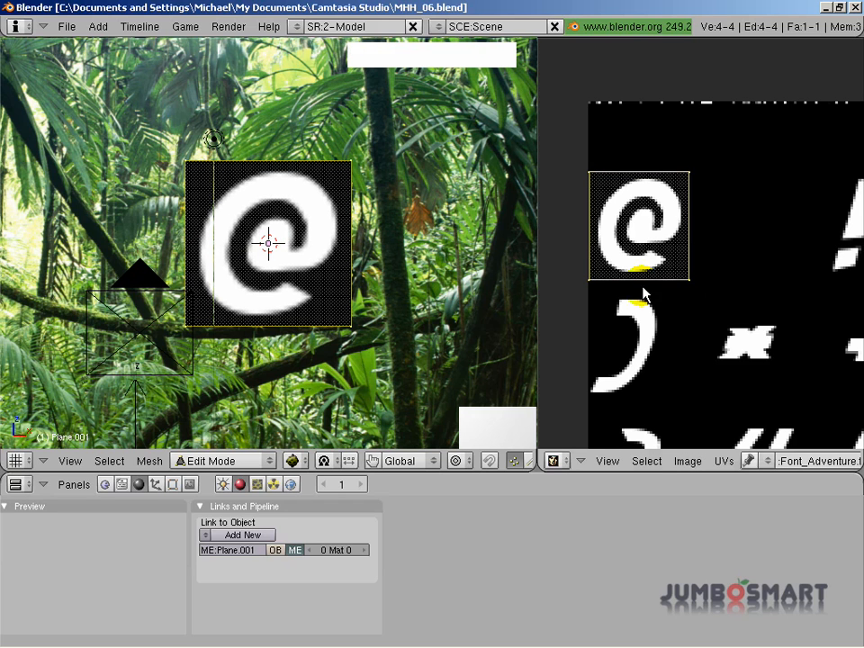
key("Tab")
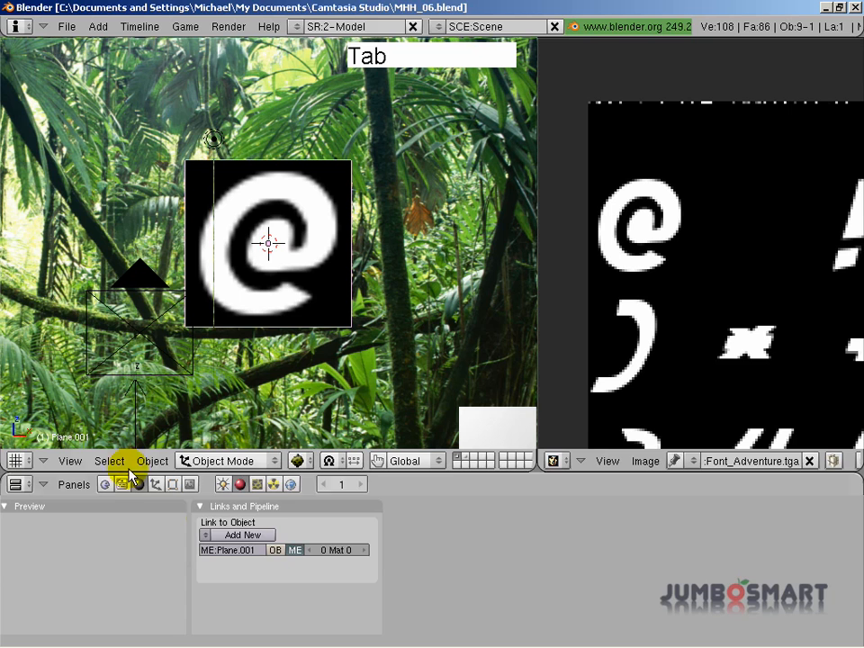
Add a new material named Text to the plane and open its texture settings.
left_click(247, 536)
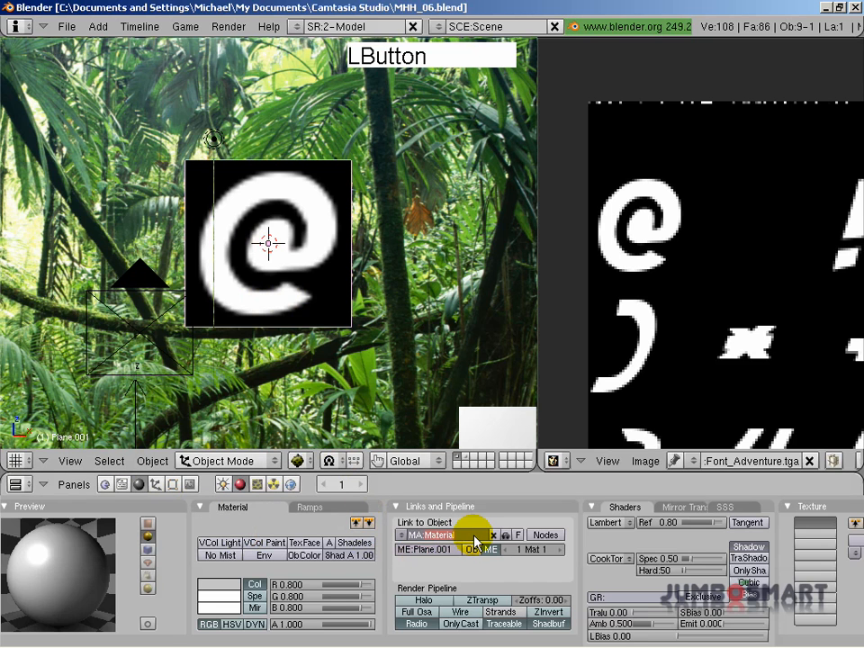
type("Text")
key("Return")
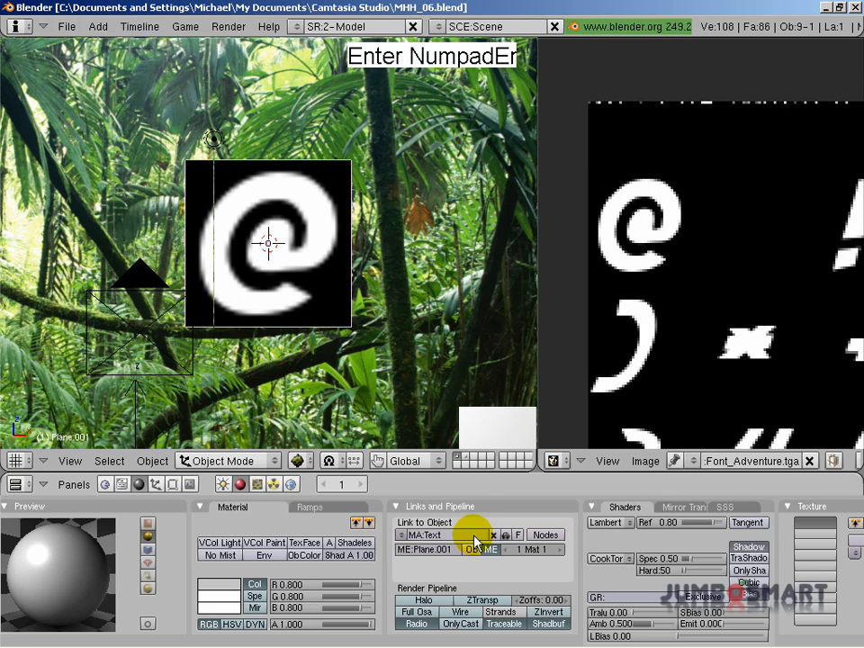
left_click(260, 485)
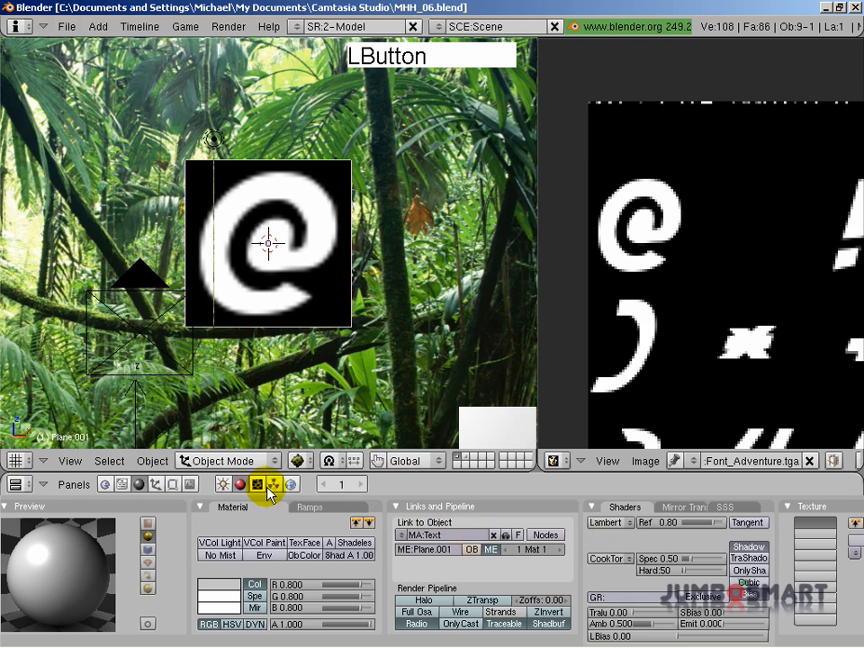
Add an Image texture using Font_Adventure.tga to the Text material, and return to the material settings.
left_click(256, 519)
left_click(299, 546)
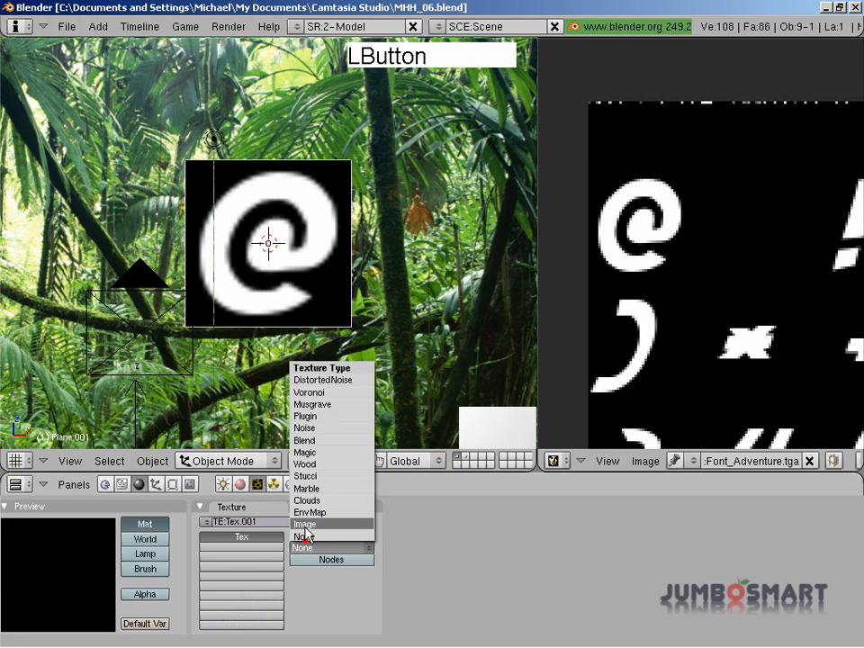
left_click(304, 523)
left_click(595, 538)
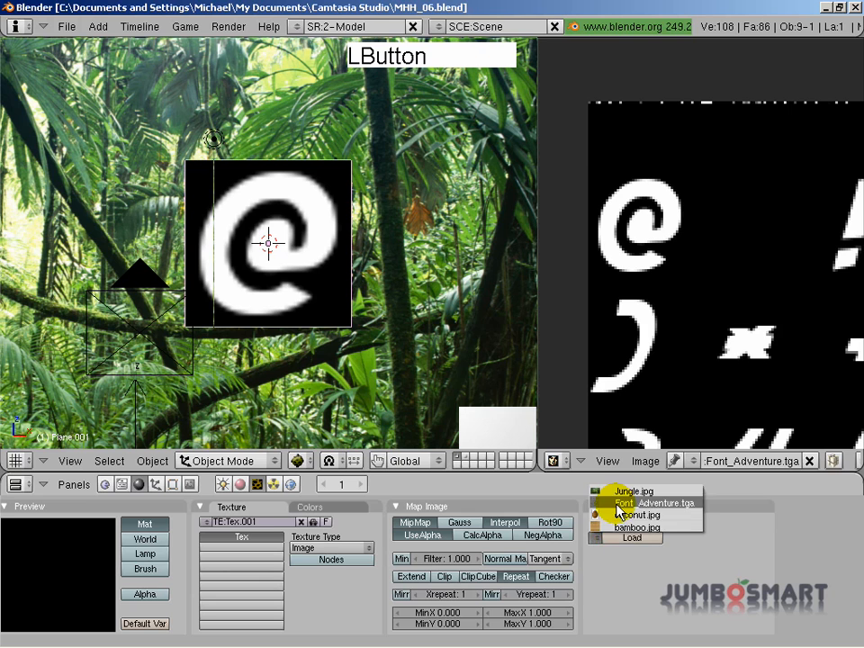
left_click(618, 506)
left_click(313, 522)
left_click(240, 485)
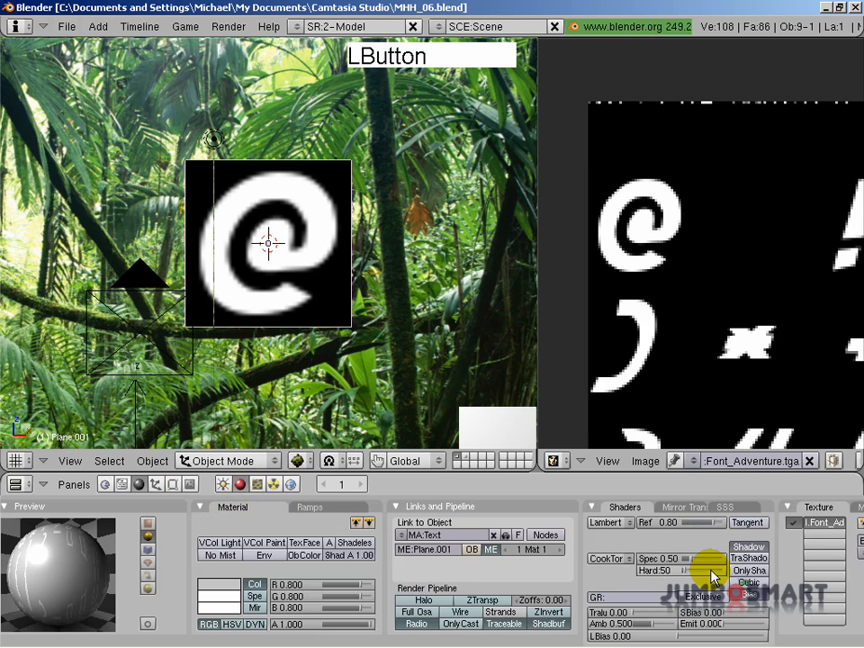
Enable the Text face mode and Alpha blending on the plane's face in Edit Mode, and return to Object Mode.
key("Tab")
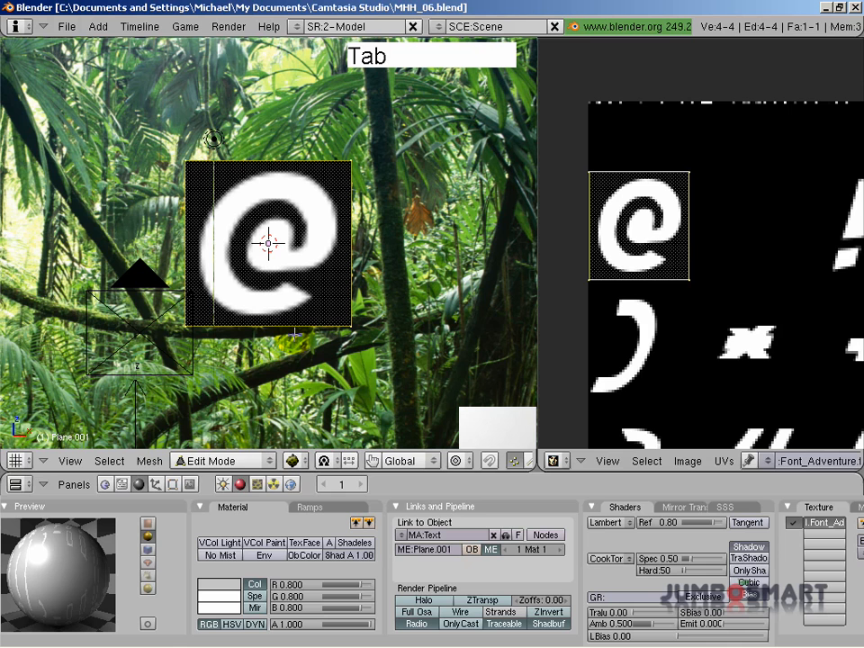
left_click(173, 484)
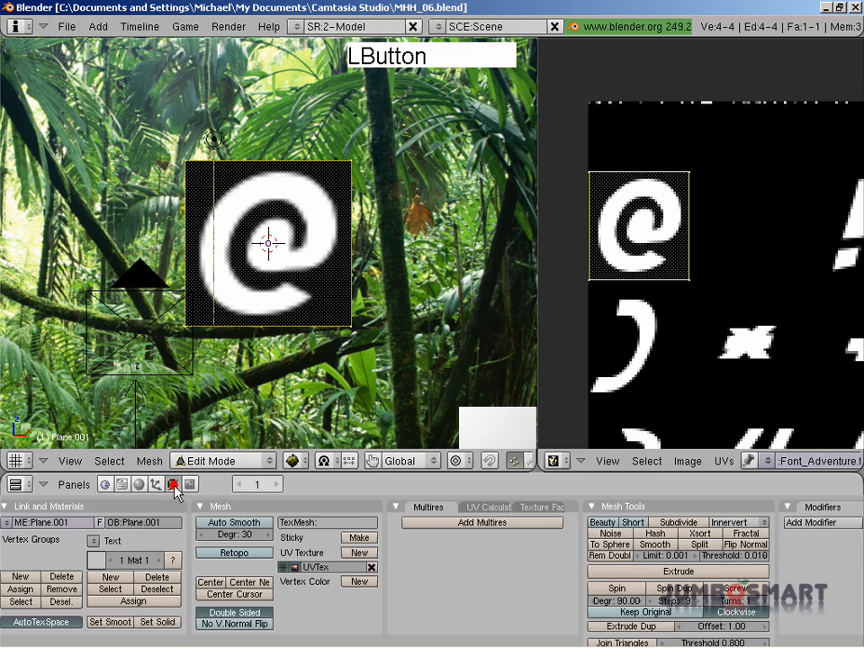
middle_click_drag(791, 613, 530, 559)
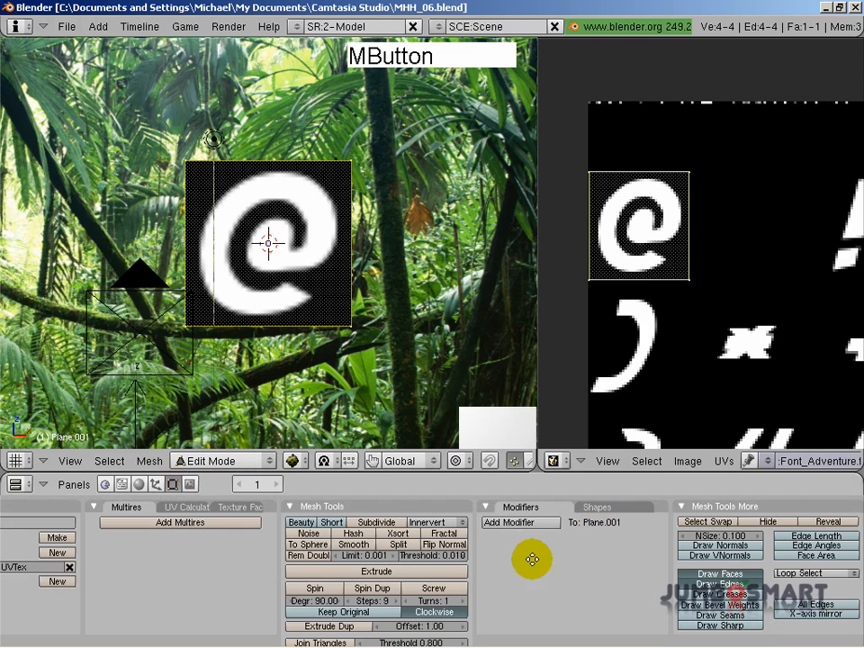
left_click(229, 507)
middle_click_drag(225, 508, 331, 522)
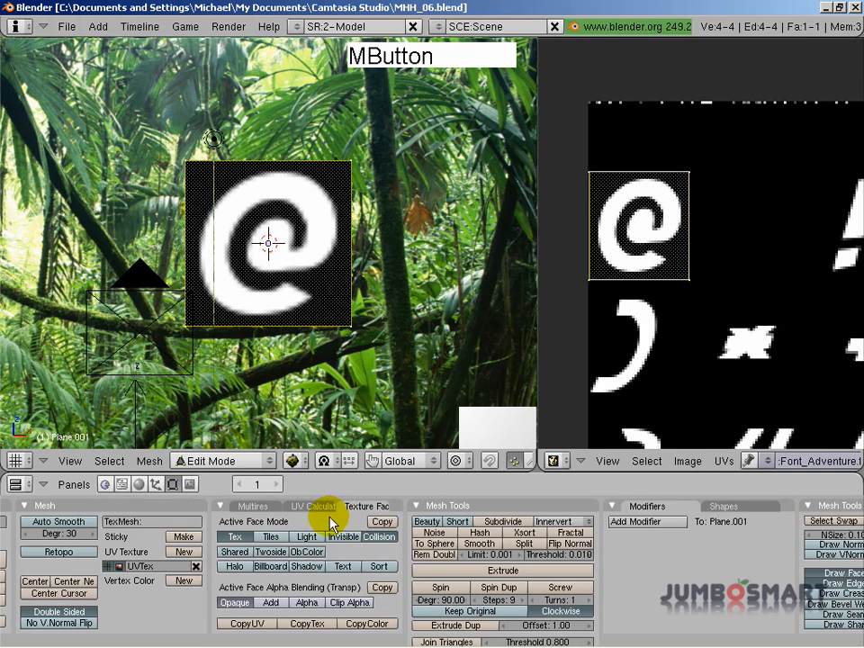
left_click(350, 569)
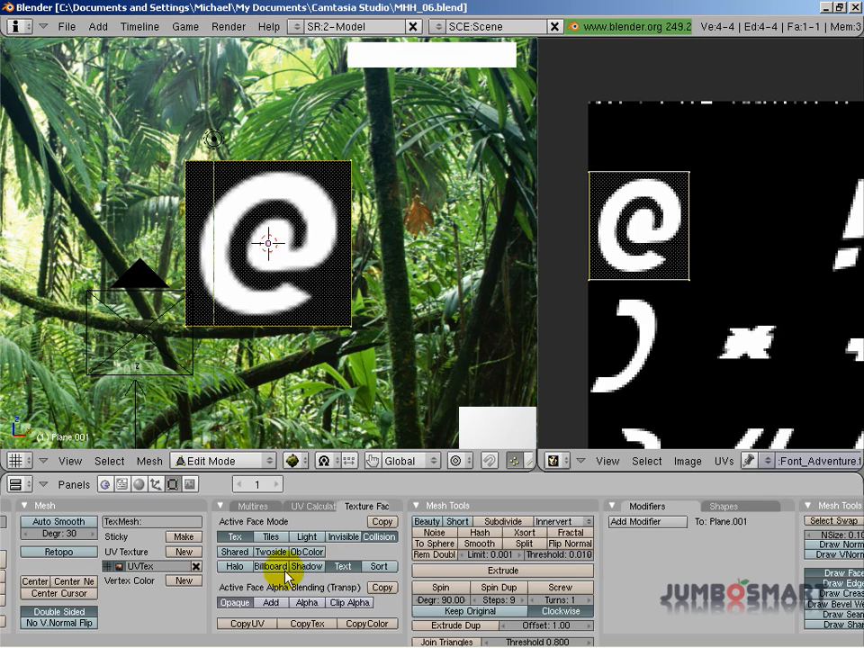
left_click(305, 604)
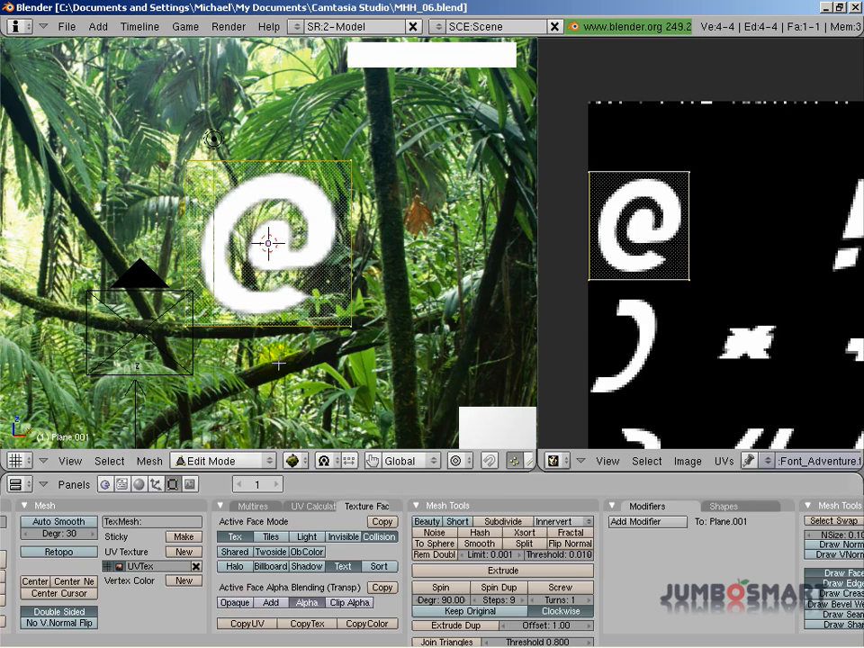
scroll(264, 162, "up", 3)
key("Tab")
key("Tab")
key("Tab")
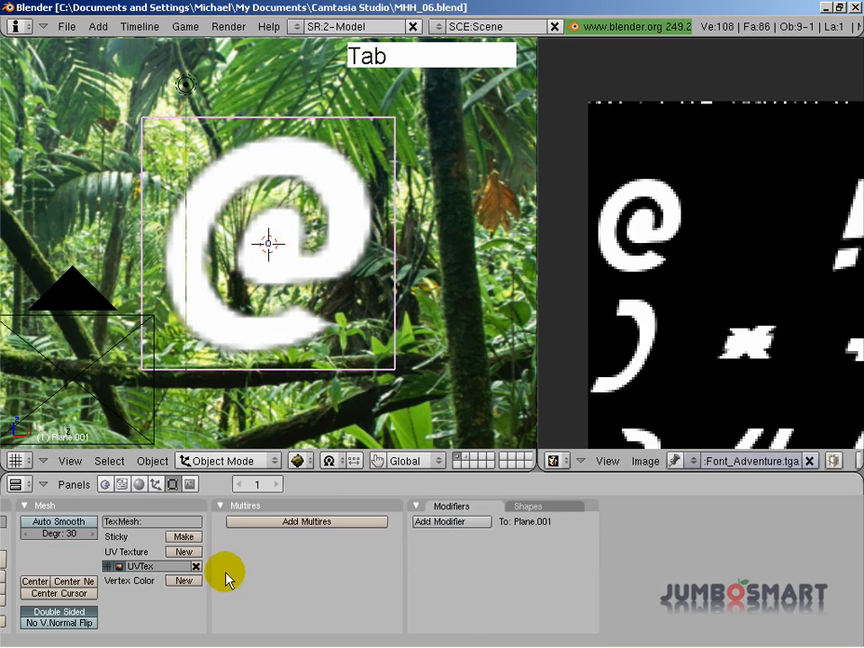
Add a game logic property named Text to the plane, keeping it as the plane's only property.
middle_click_drag(226, 575, 302, 550)
left_click(106, 485)
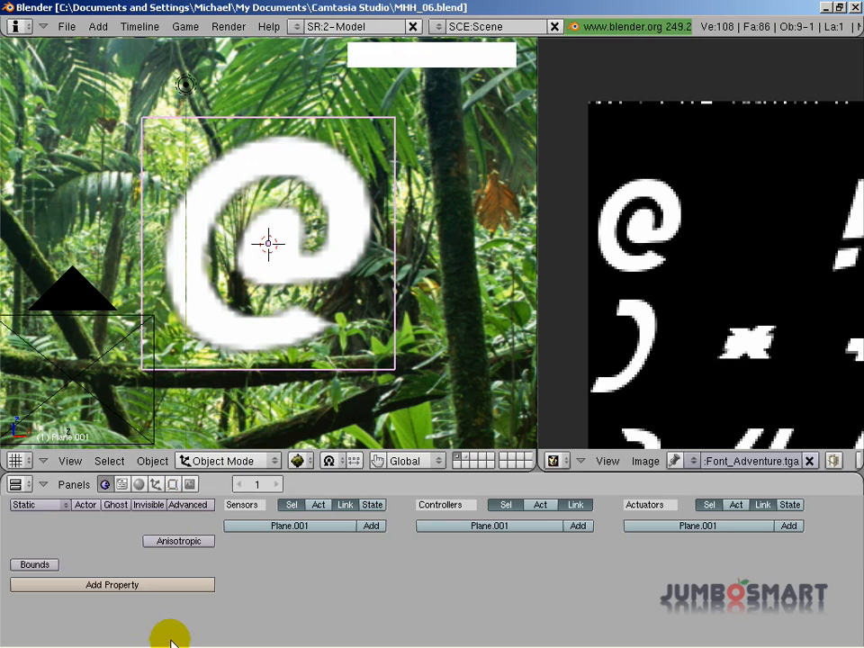
left_click(125, 587)
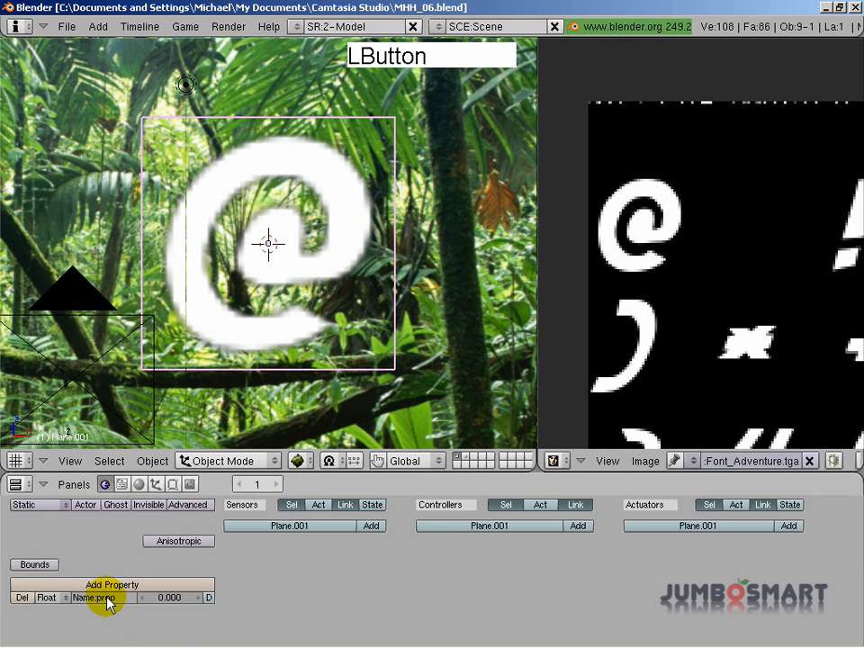
left_click(115, 599)
type("Text")
key("Return")
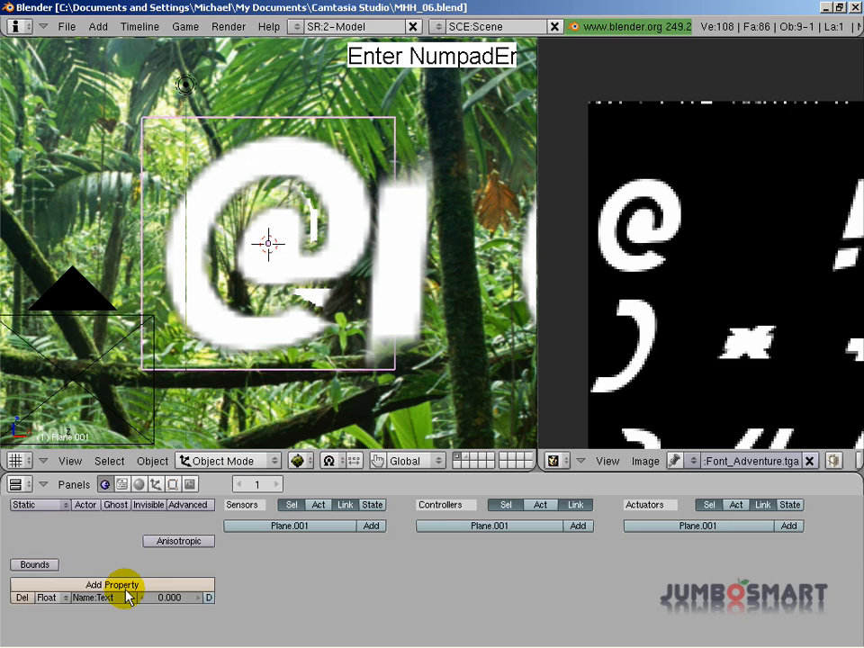
left_click(58, 587)
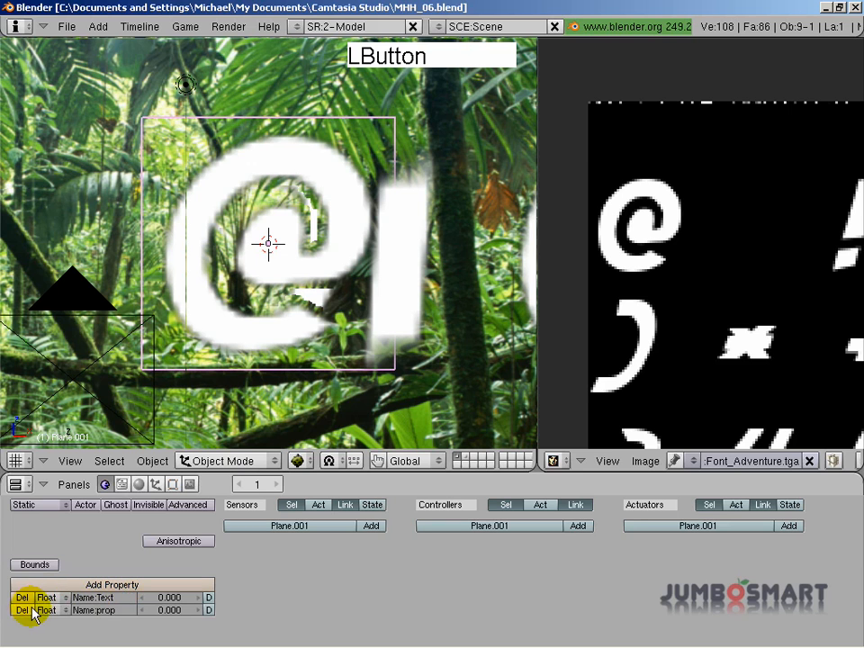
left_click(32, 612)
Change the Text property's type to String and set its value to "Hello World!".
left_click(50, 597)
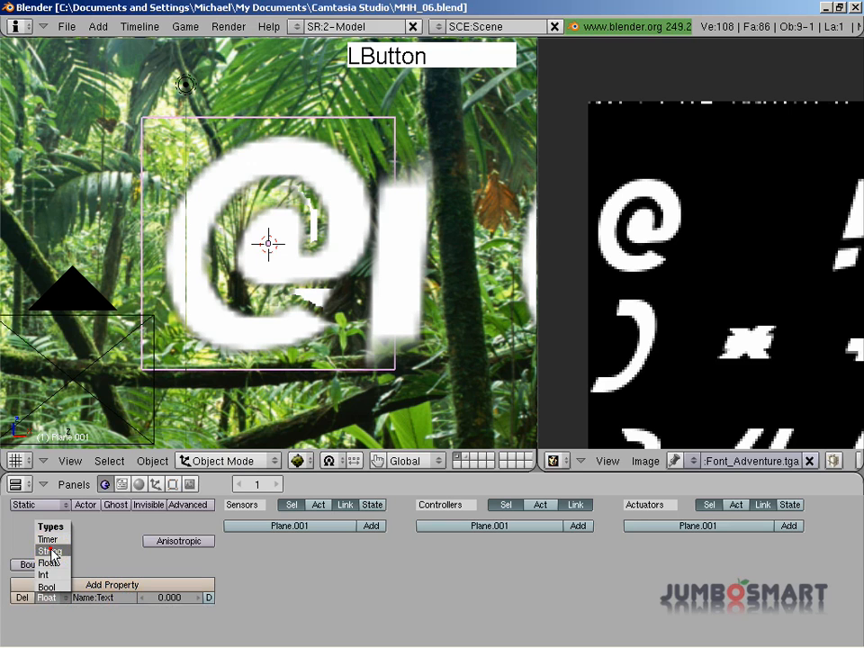
left_click(51, 551)
left_click(162, 597)
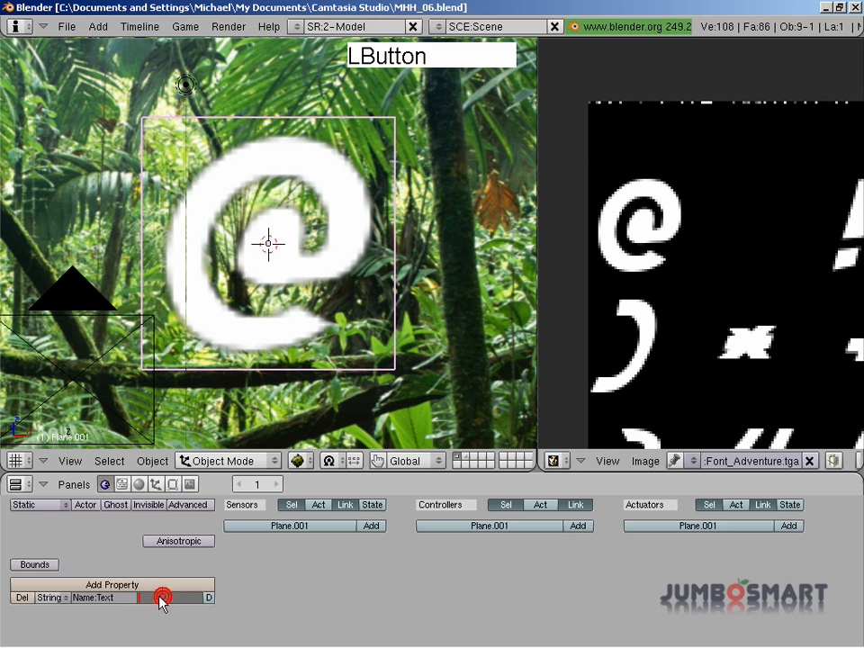
type("Hello World!")
key("Return")
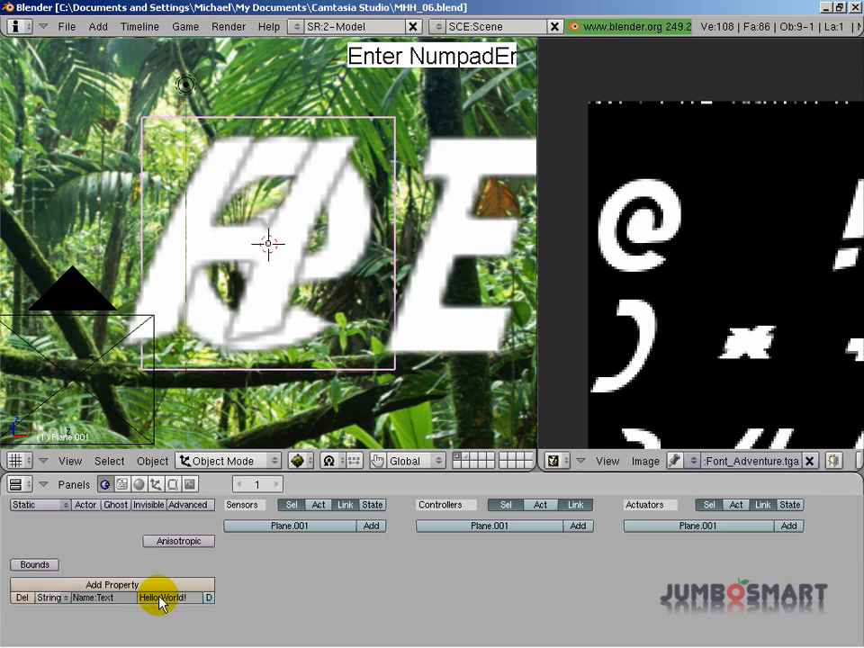
Move the text plane to the left edge of the jungle background so the text runs across it.
scroll(370, 206, "down", 8)
scroll(443, 275, "up", 2)
key("g")
left_click(337, 281)
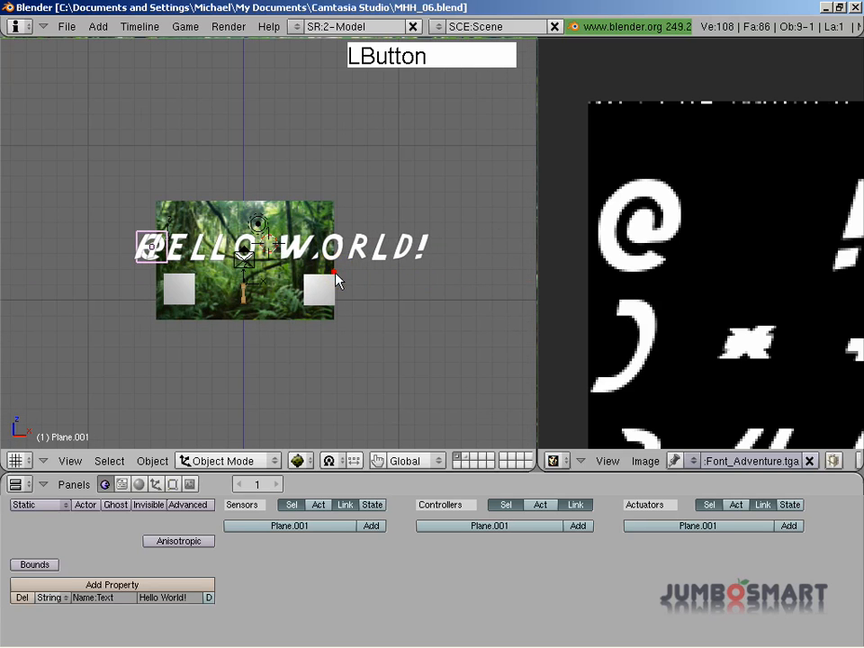
scroll(338, 278, "up", 3)
scroll(382, 297, "up", 1)
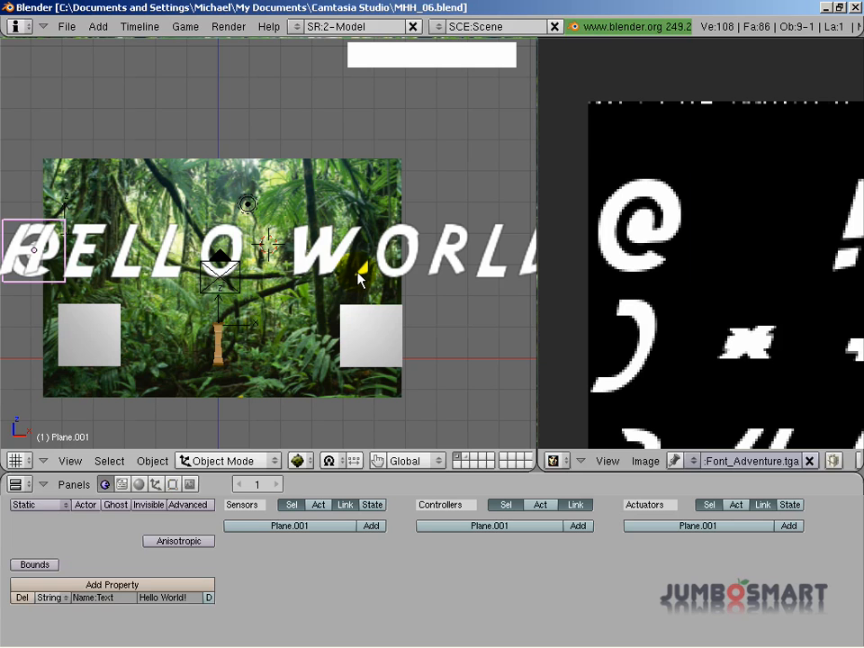
Scale the plane's UV face down along X and Y to fit more tightly around the @, and return to Object Mode.
key("Tab")
key("Tab")
key("Tab")
scroll(741, 267, "up", 2)
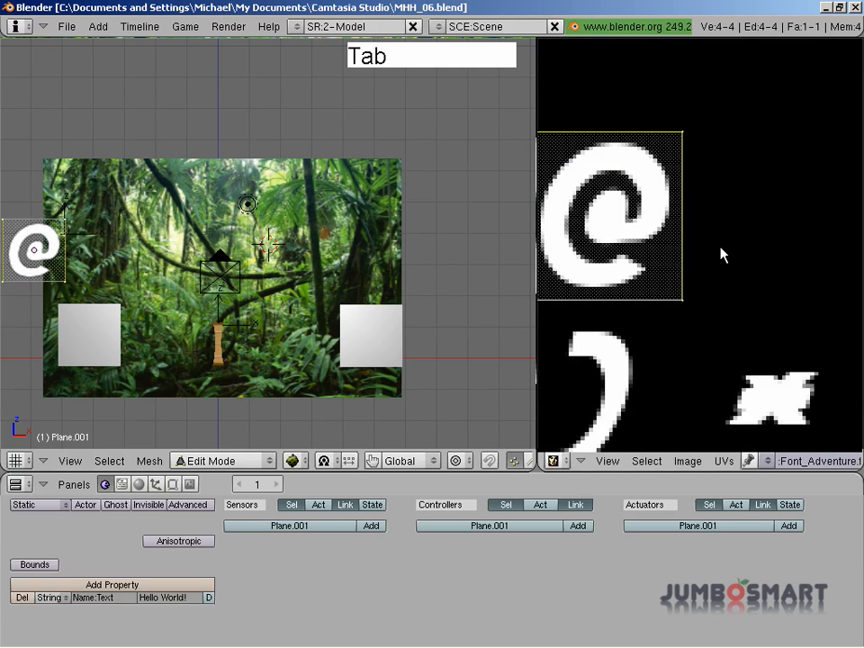
middle_click_drag(724, 253, 780, 303)
key("s")
middle_click(768, 280)
left_click(767, 276)
key("s")
middle_click(673, 371)
key("Tab")
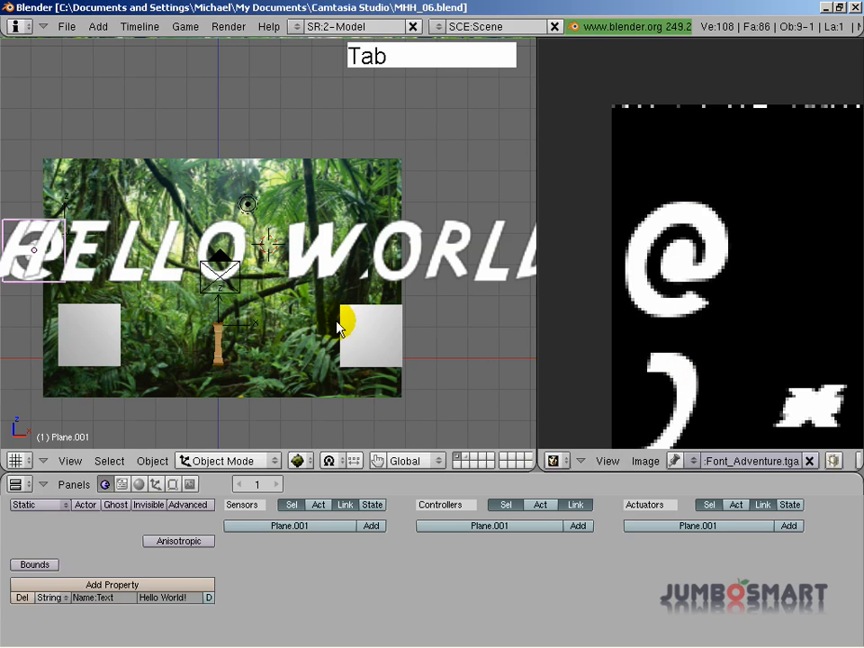
Examine the text's letter spacing and compare it with the characters in the font image.
scroll(321, 314, "down", 2)
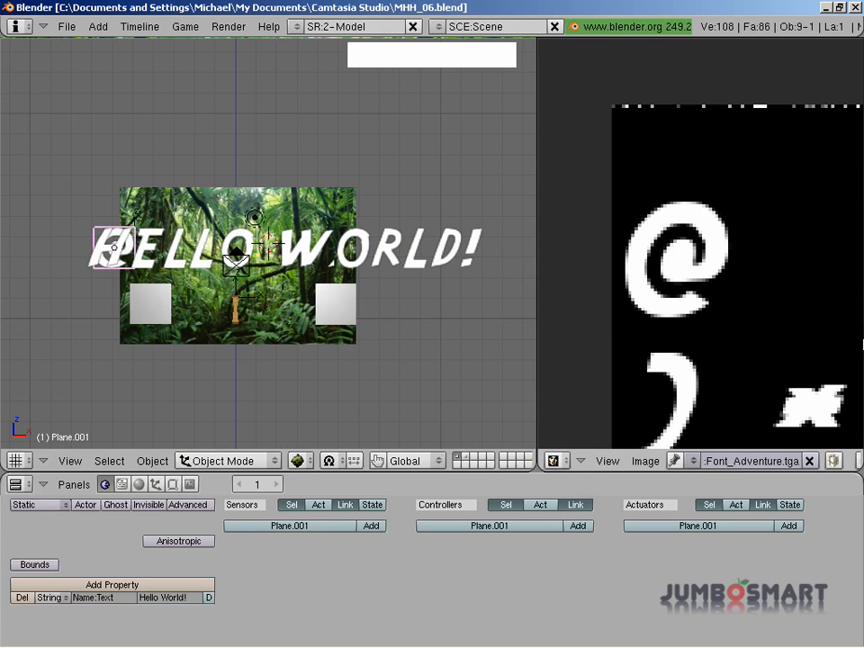
scroll(814, 337, "down", 5)
middle_click_drag(778, 311, 666, 170)
scroll(655, 174, "up", 6)
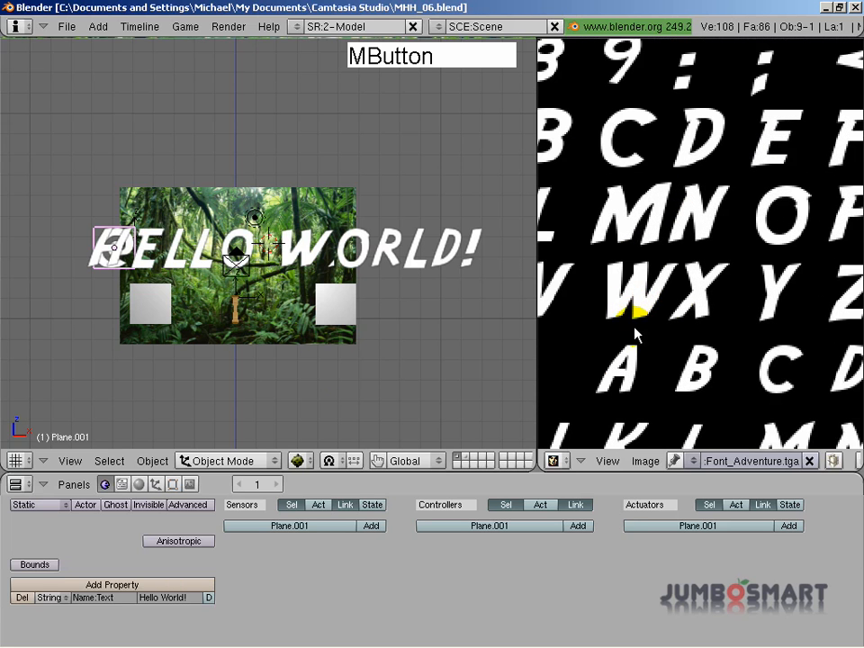
middle_click_drag(664, 193, 824, 371)
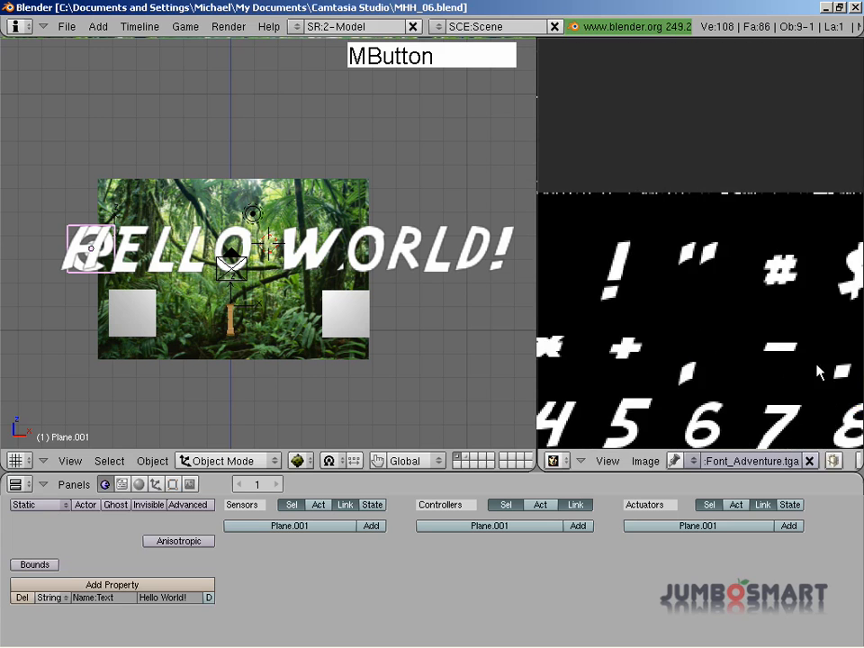
scroll(665, 338, "down", 2)
middle_click_drag(665, 338, 738, 316)
Scale the UV face slightly narrower along X and adjust its Y scale around the @, returning to Object Mode.
key("Tab")
scroll(712, 309, "up", 4)
scroll(738, 316, "up", 1)
key("s")
key("x")
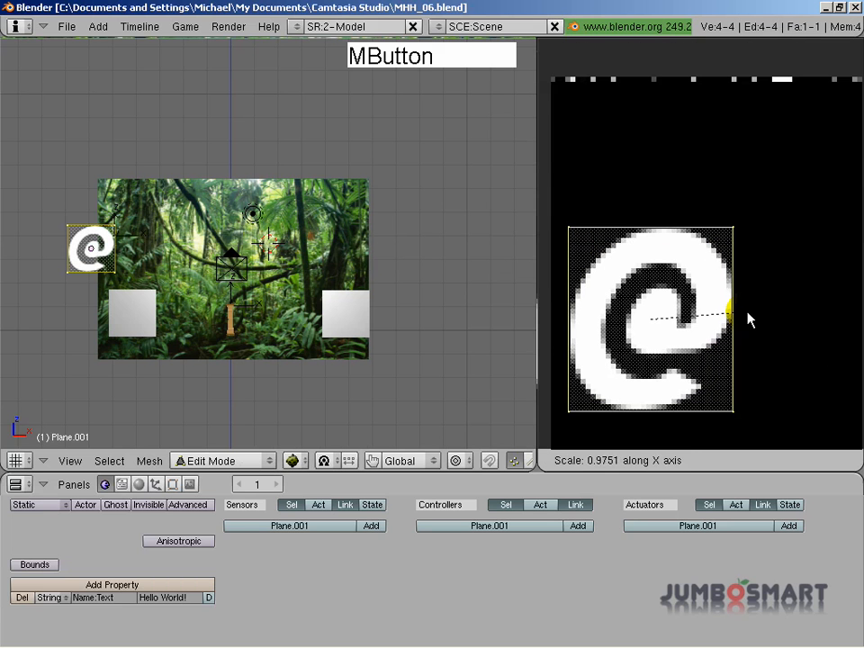
left_click(744, 312)
key("s")
middle_click(665, 405)
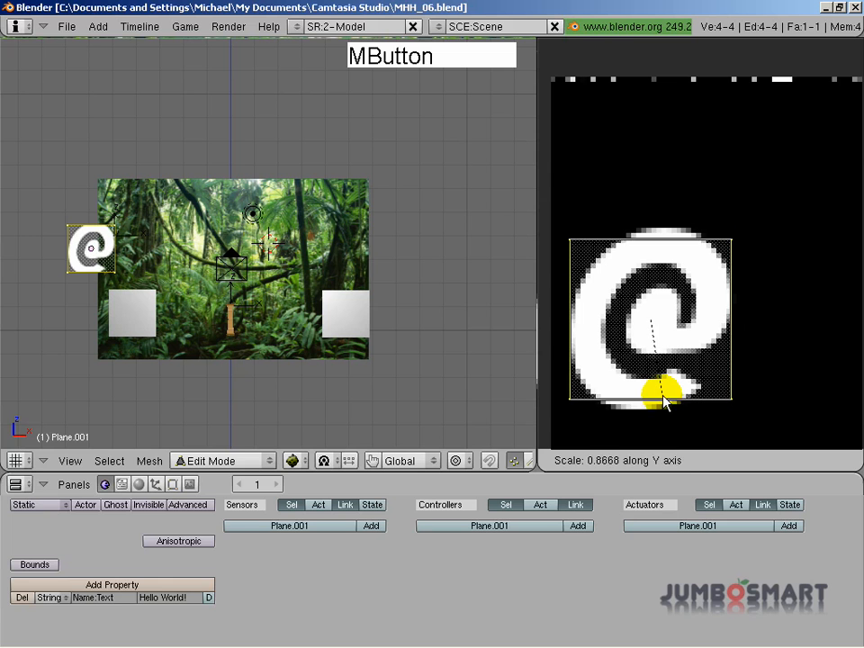
left_click(665, 401)
key("Tab")
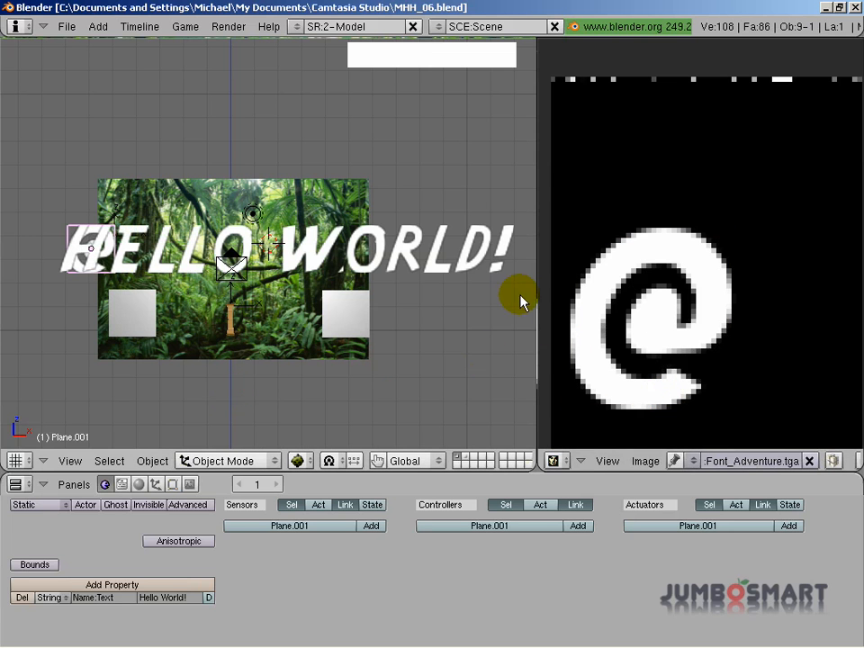
Examine the whole font image, and run the game briefly to preview the bitmap text.
scroll(789, 291, "down", 5)
middle_click_drag(762, 354, 686, 295)
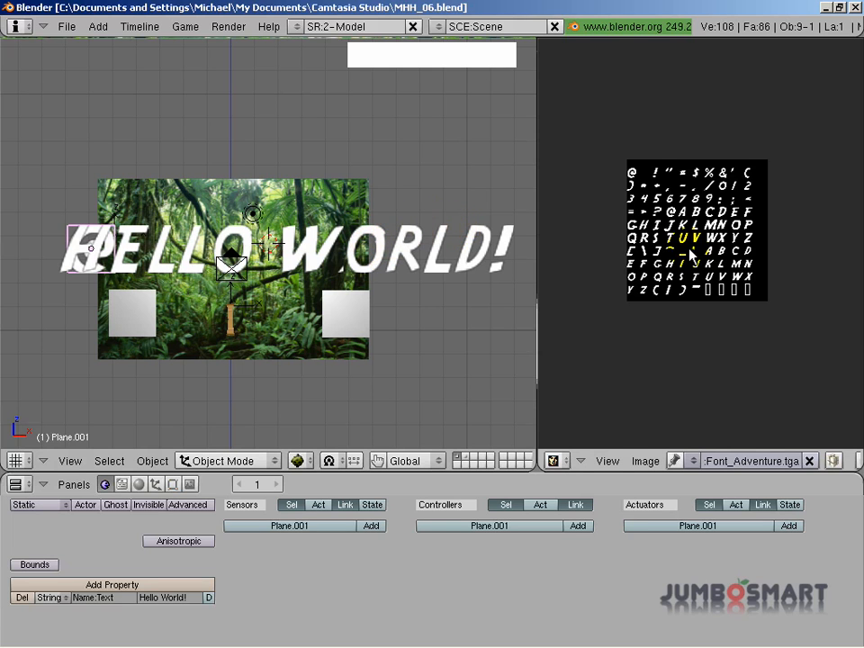
scroll(332, 317, "up", 4)
scroll(331, 306, "down", 5)
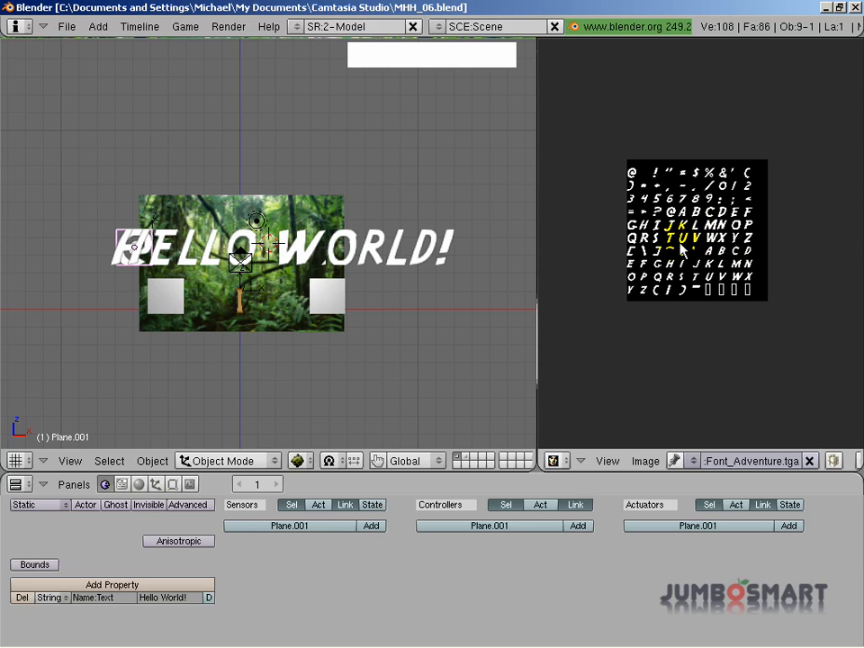
scroll(297, 270, "up", 5)
scroll(293, 265, "down", 4)
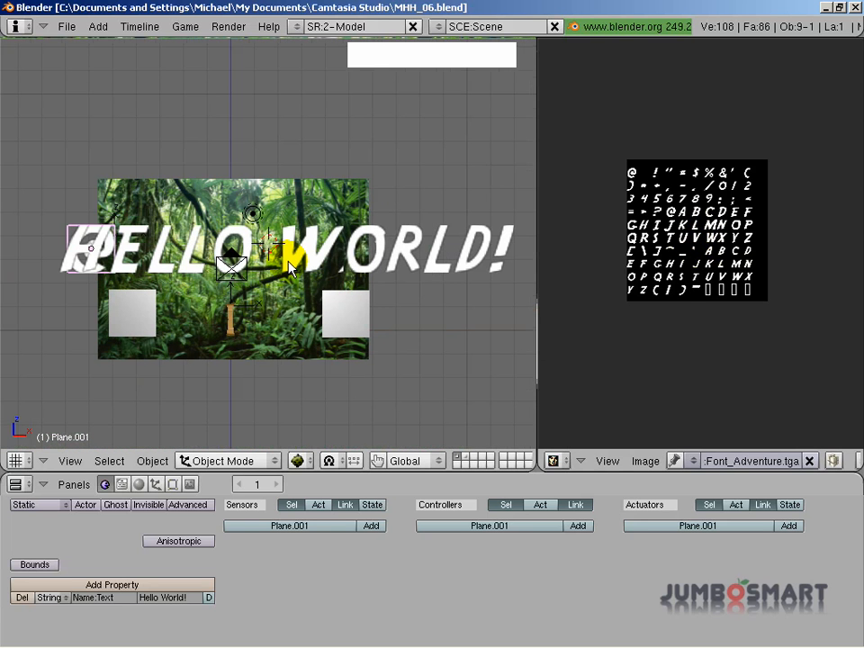
key("p")
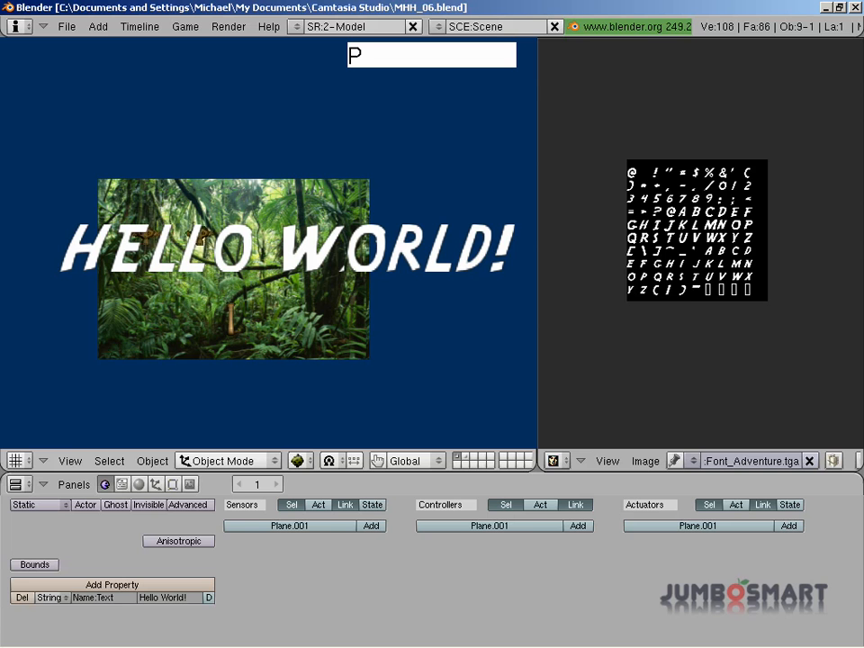
key("Escape")
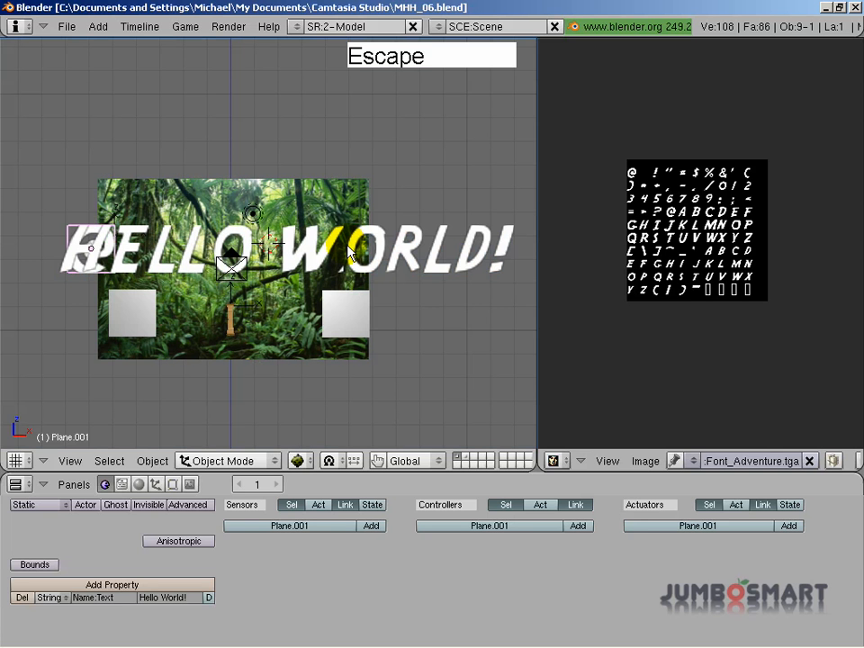
Switch to the camera view and scale the Hello World text plane down to fit the camera frame.
key("KP_0")
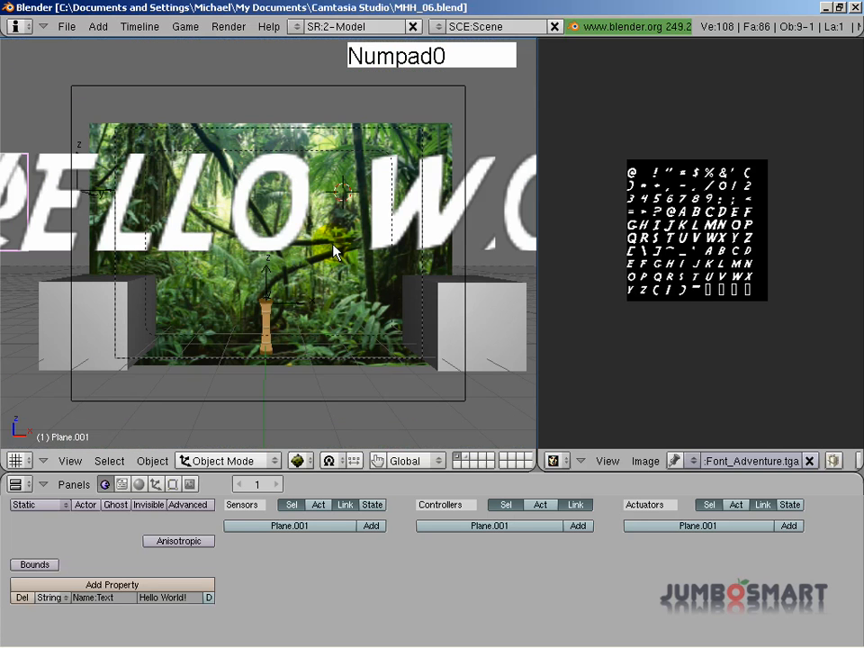
right_click(319, 210)
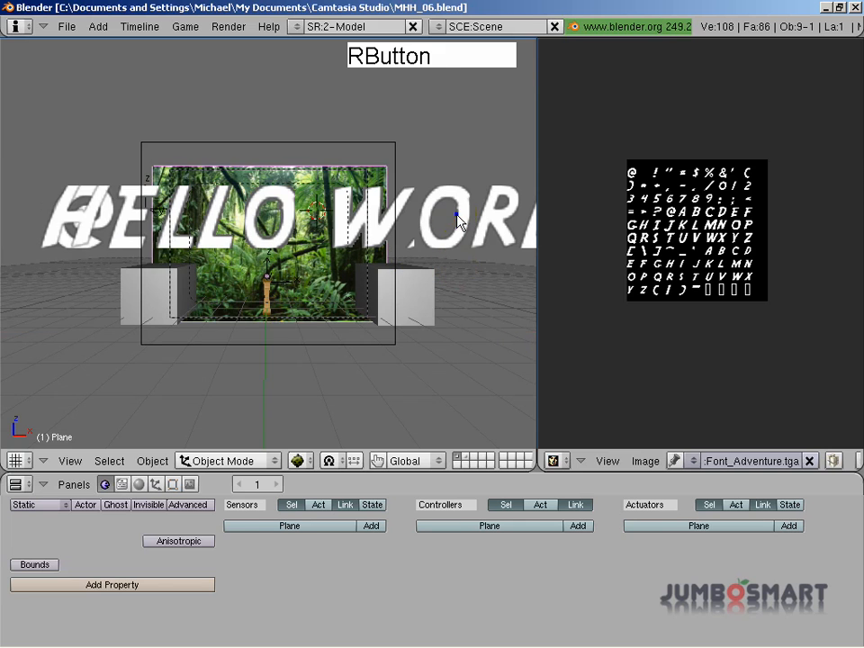
right_click(456, 213)
key("s")
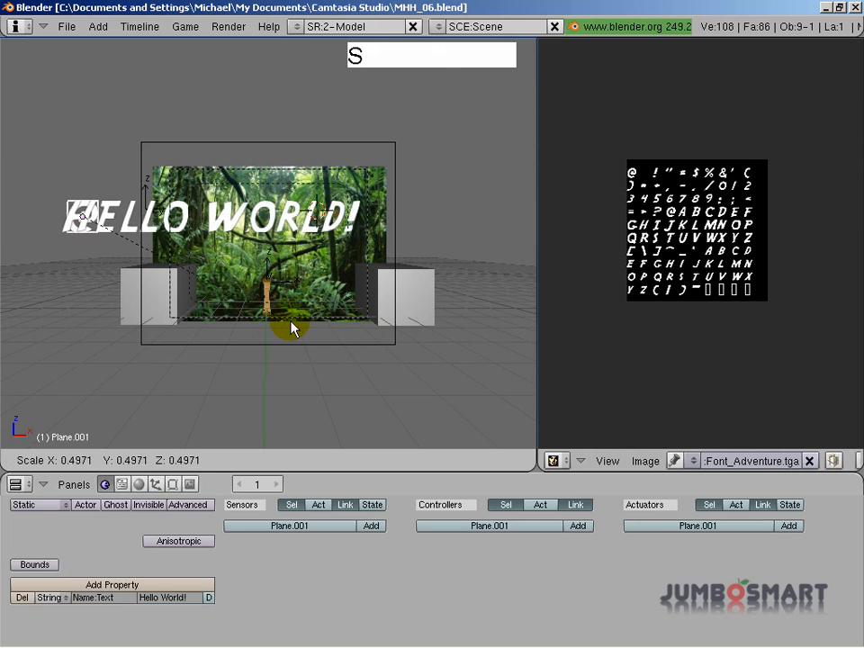
left_click(167, 286)
Move the Hello World text to the upper part of the camera frame and scale it down further.
scroll(168, 288, "up", 1)
scroll(126, 270, "up", 2)
key("g")
left_click(374, 216)
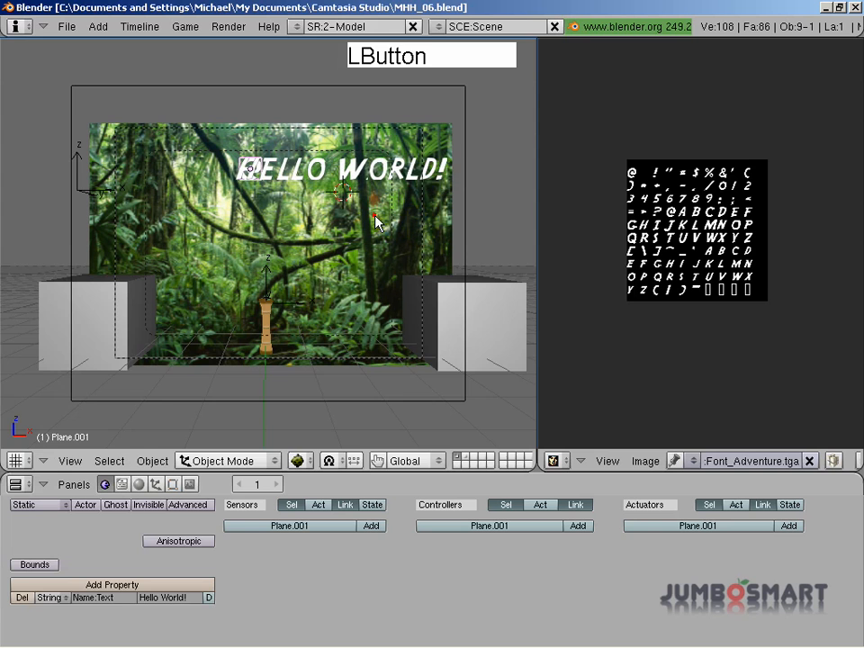
scroll(399, 229, "up", 3)
key("g")
key("s")
key("g")
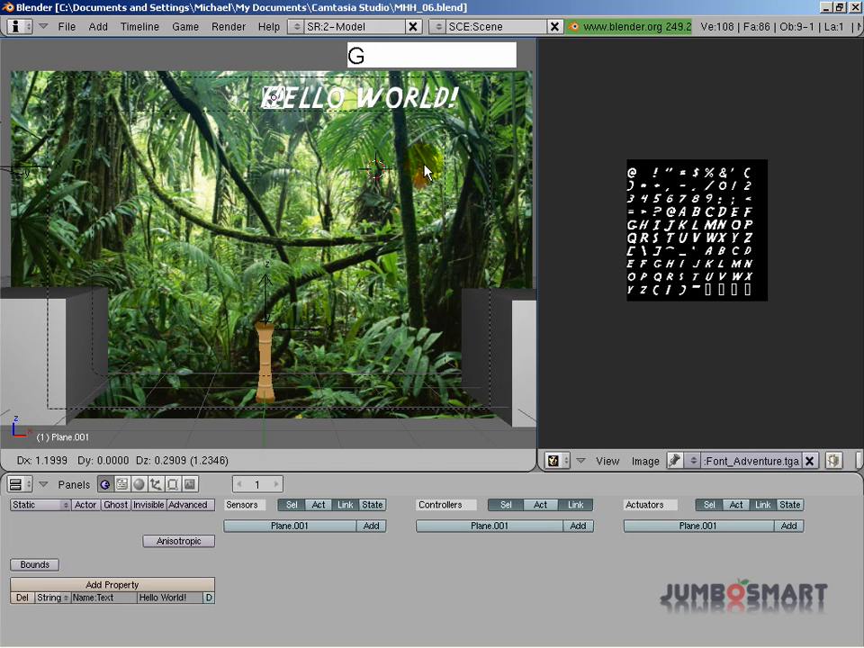
left_click(420, 172)
Set the plane's Text property to "Score:" and move the text toward the upper right of the camera frame.
left_click(200, 597)
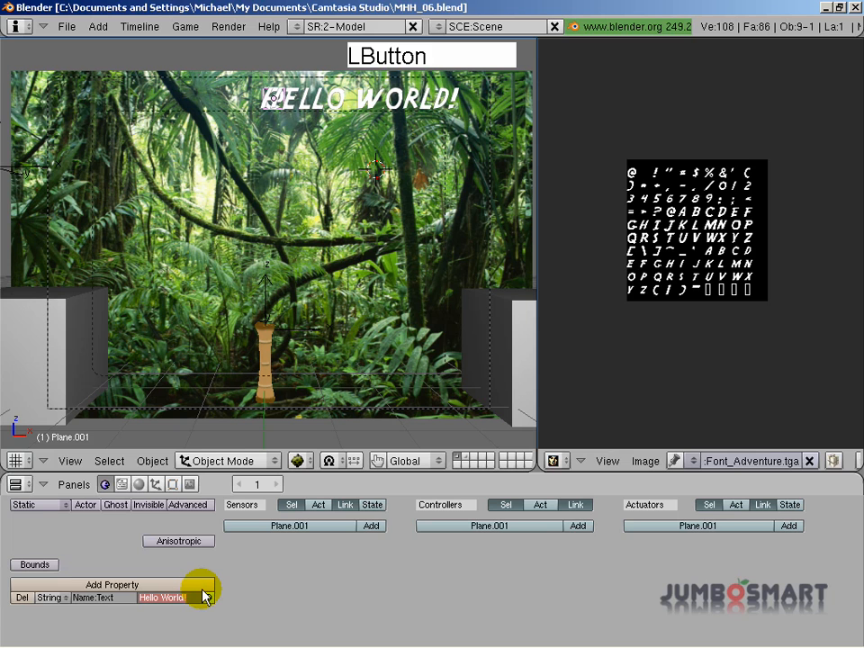
type("Score:")
key("Return")
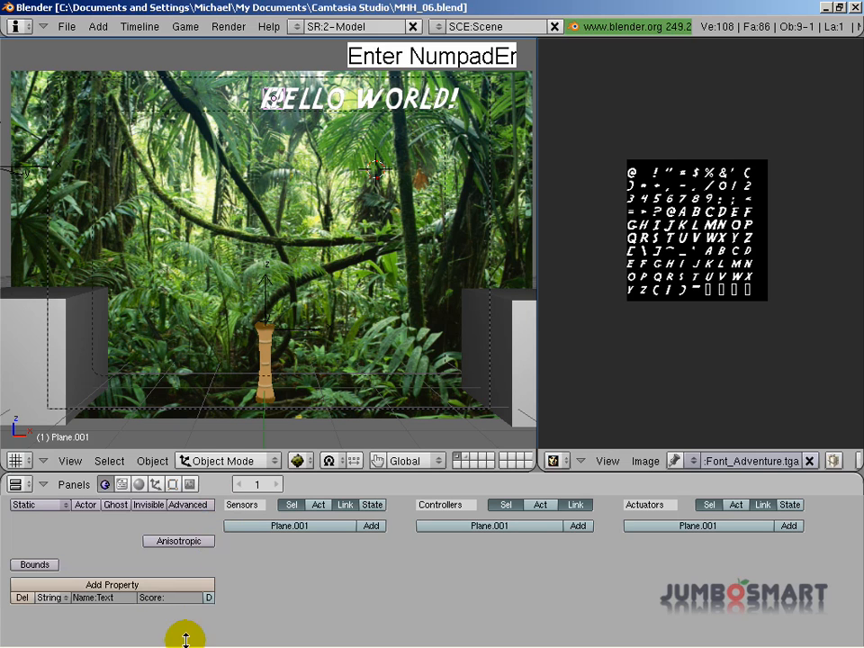
key("g")
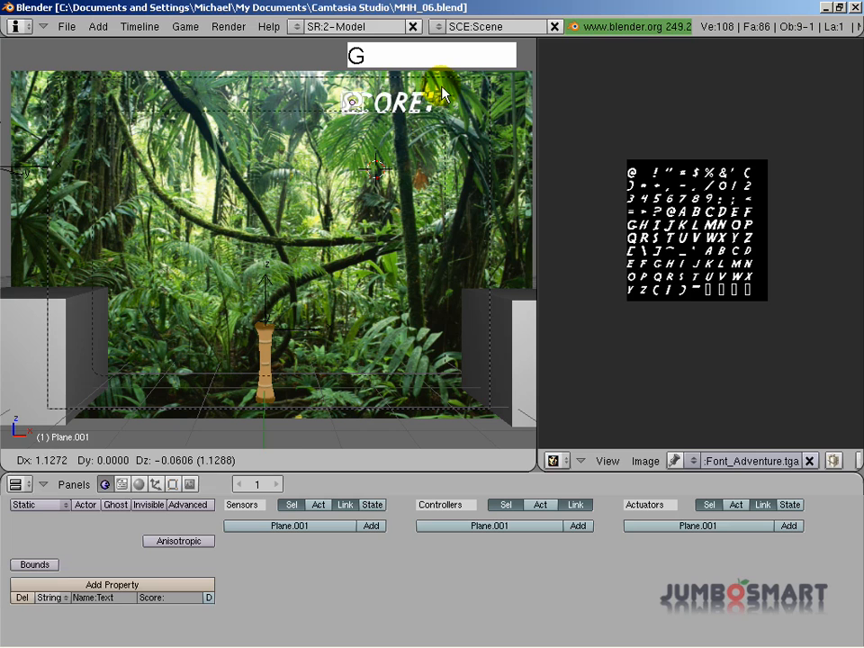
left_click(432, 81)
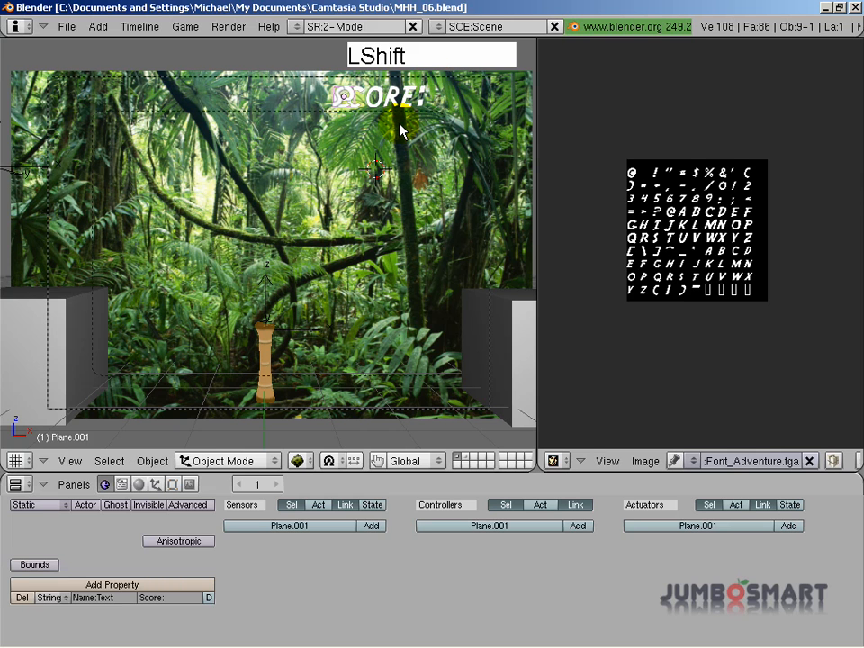
Duplicate the Score: text about 1.41 units along the X axis and set the copy's Text property to 0.
key("shift+d")
middle_click(486, 126)
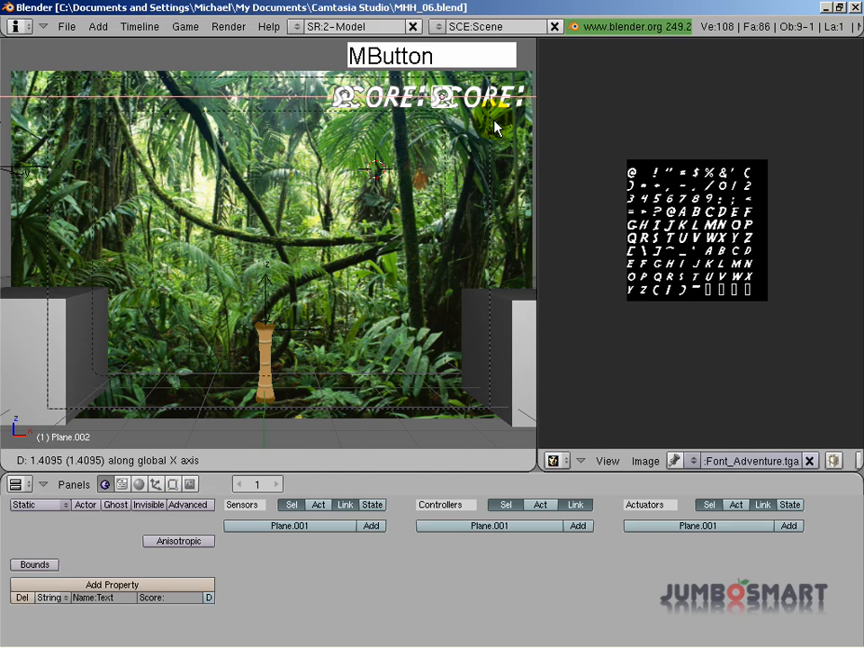
left_click(495, 128)
left_click(175, 600)
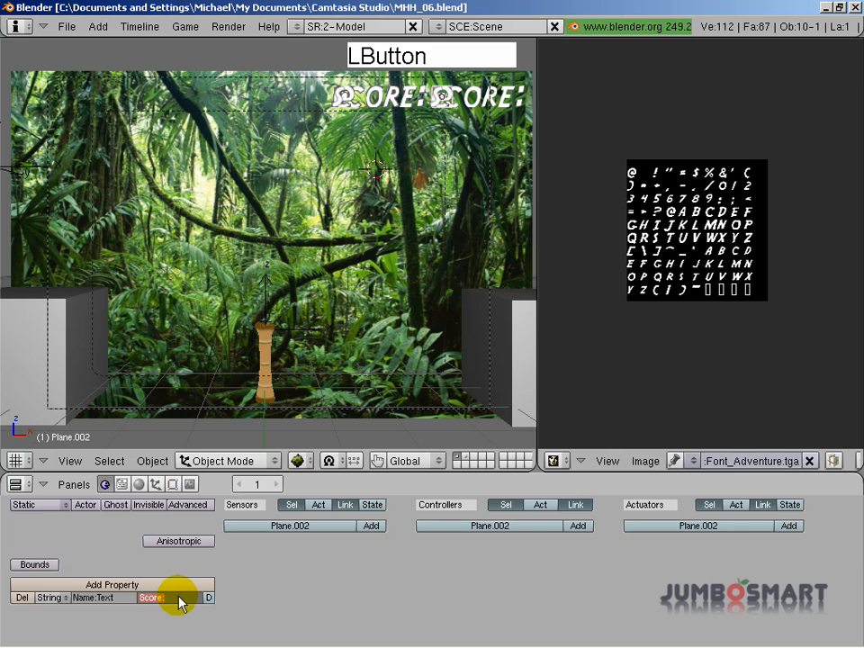
type("0")
key("KP_Enter")
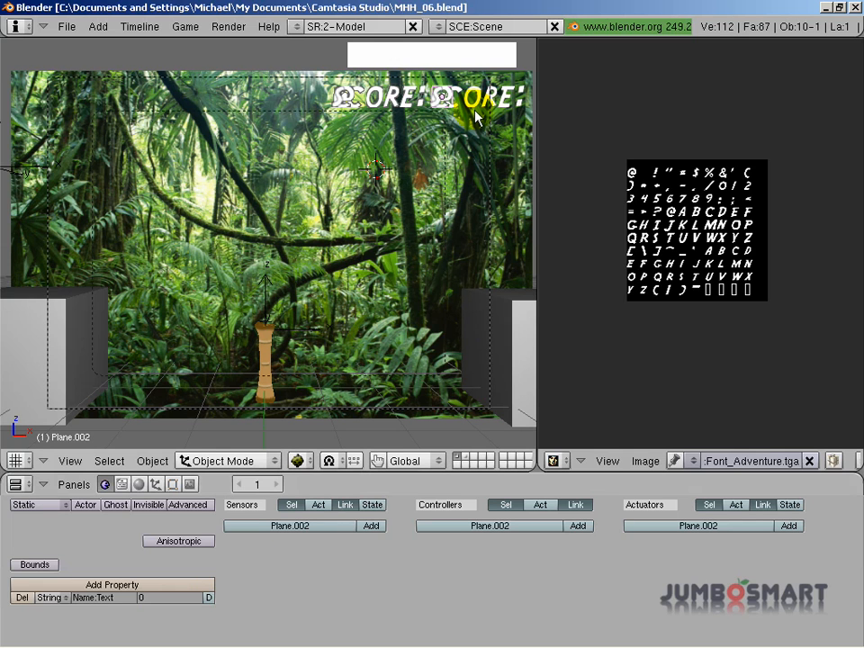
Move the 0 text slightly farther from the Score: label, and run the game briefly to check the spacing.
key("g")
key("Escape")
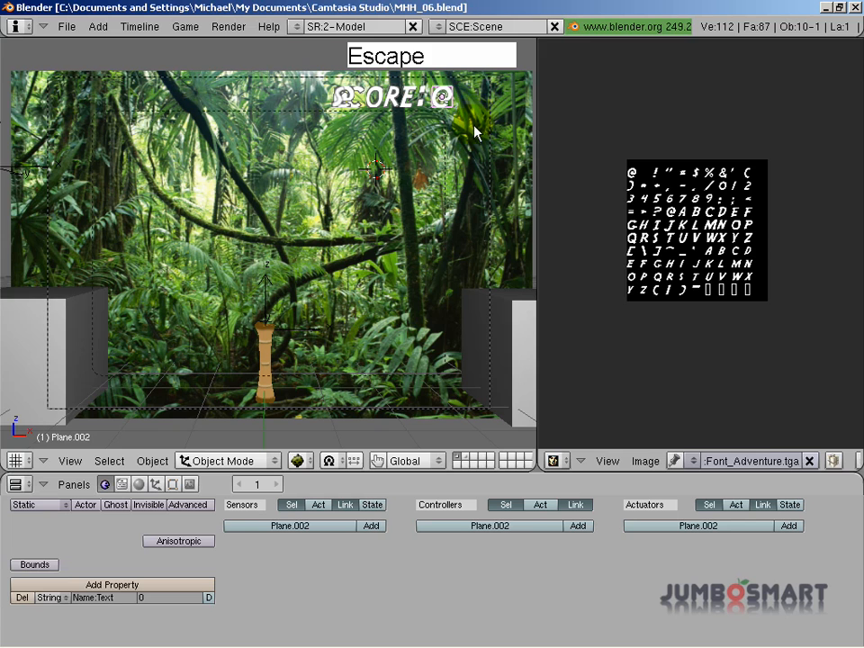
scroll(475, 131, "up", 2)
scroll(475, 131, "down", 2)
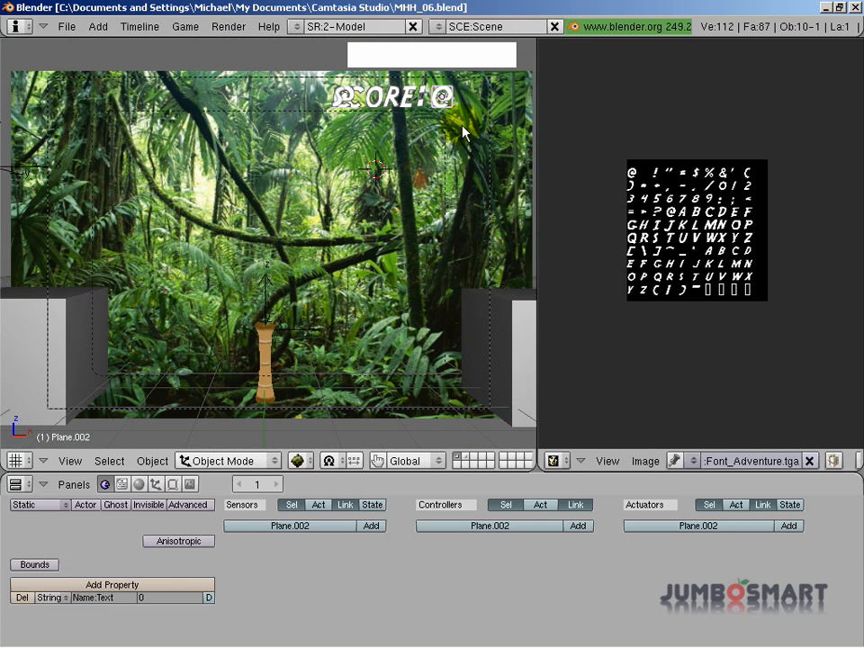
key("g")
left_click(470, 131)
key("p")
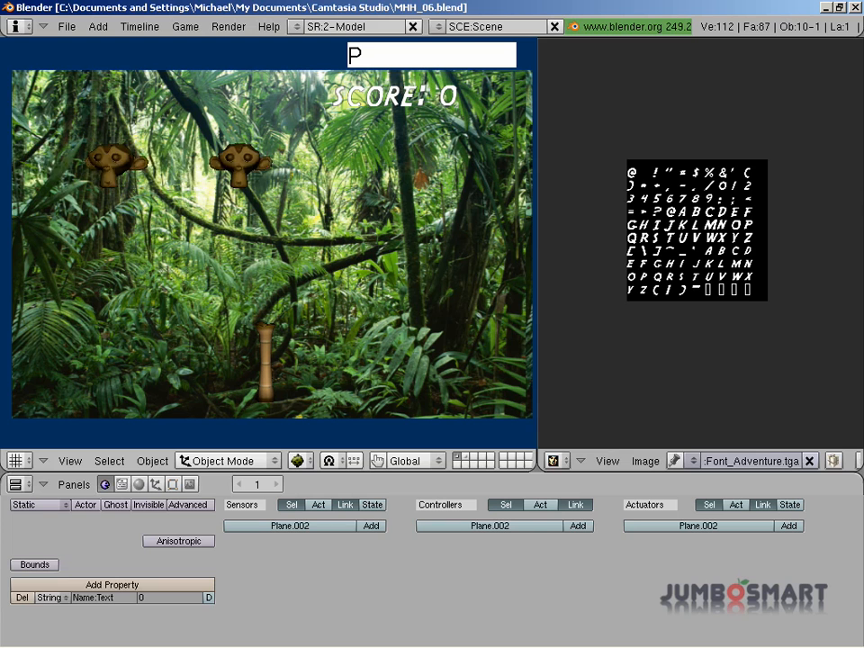
key("Escape")
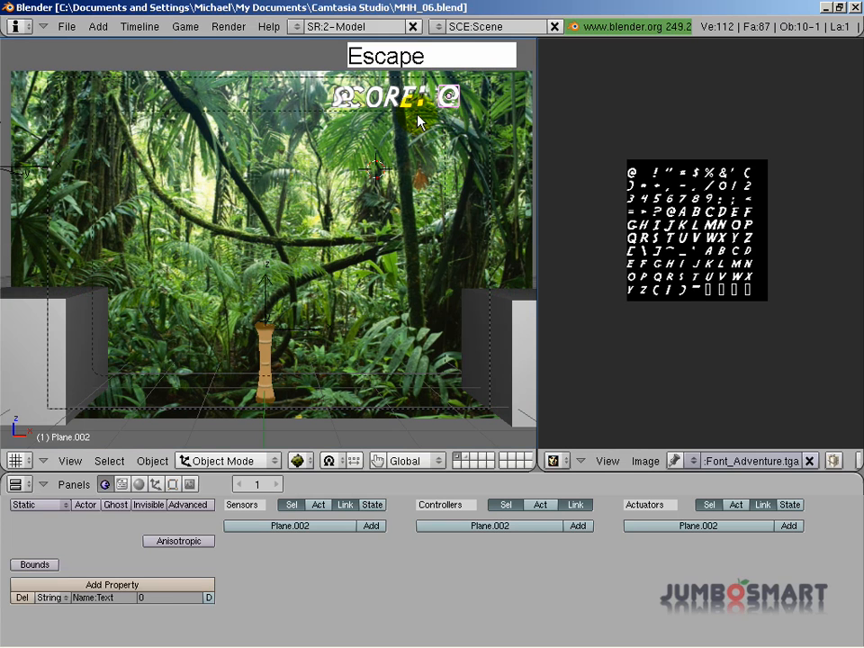
Move both text planes together along the X axis toward the upper center of the camera frame, and preview the game.
right_click(416, 97, "shift")
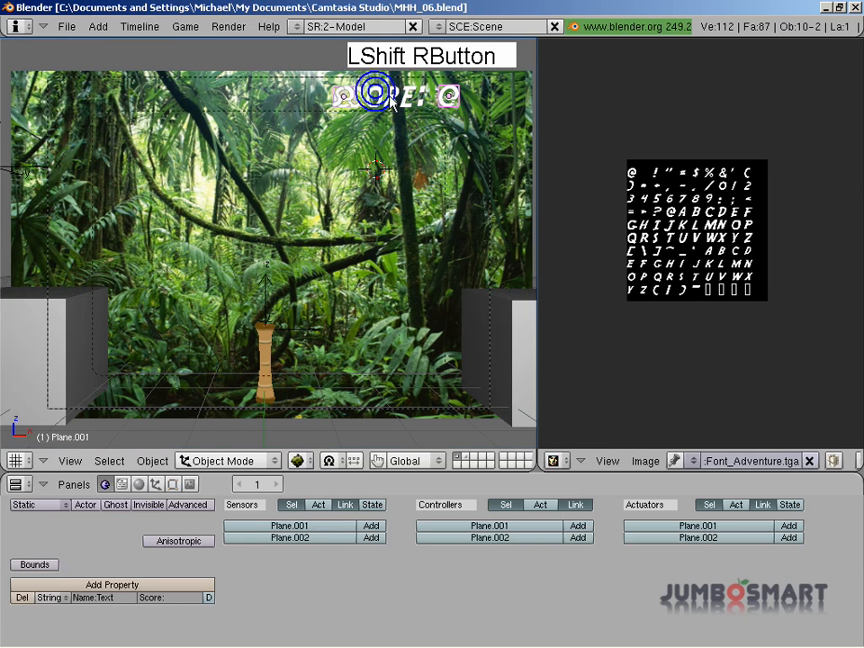
right_click(448, 96)
right_click(443, 100)
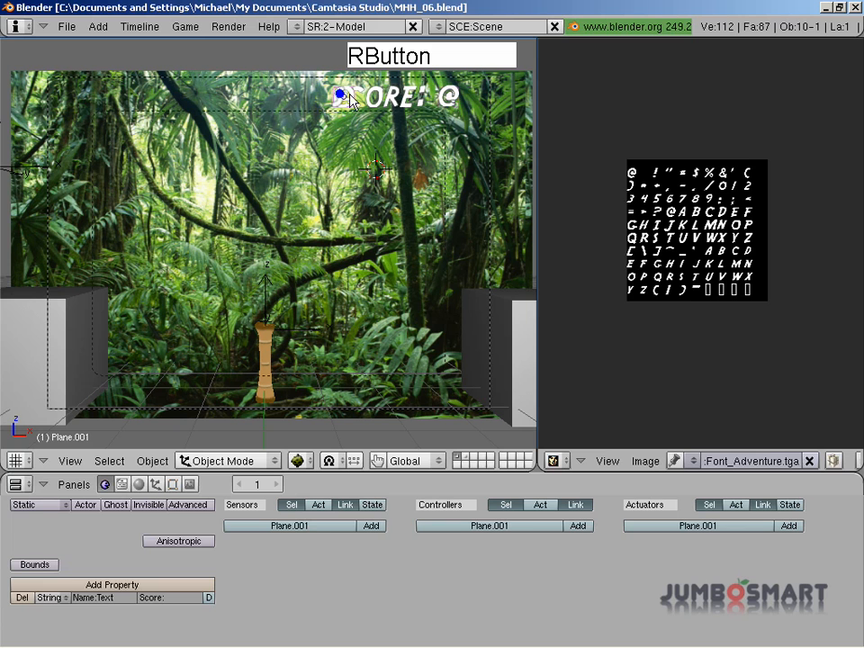
right_click(443, 100, "shift")
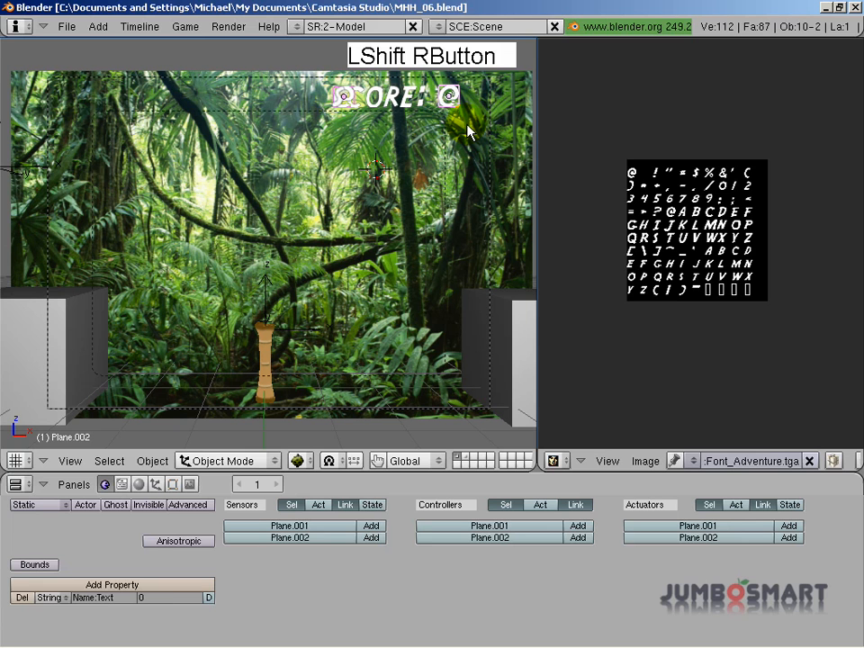
key("g")
middle_click(423, 135)
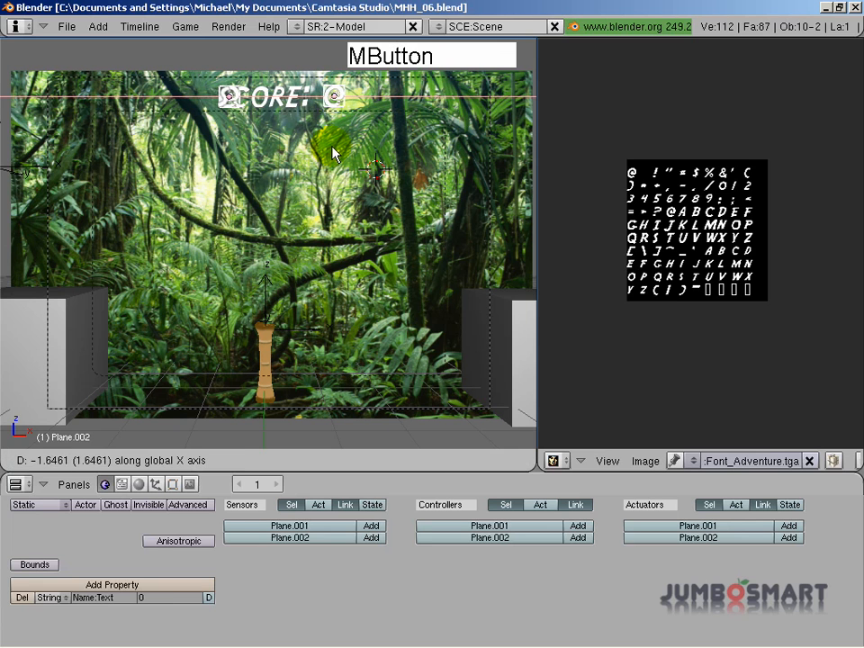
left_click(321, 149)
key("p")
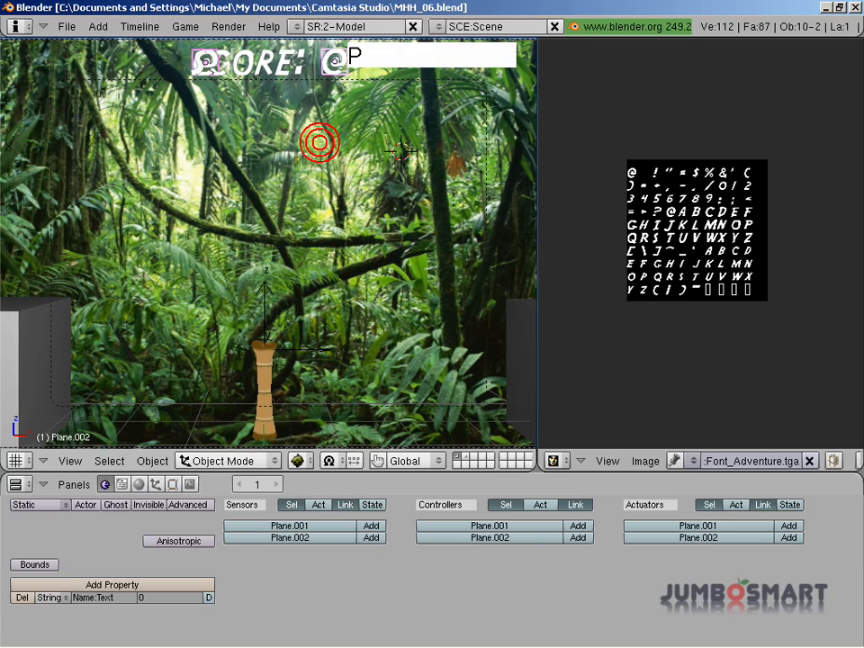
key("Escape")
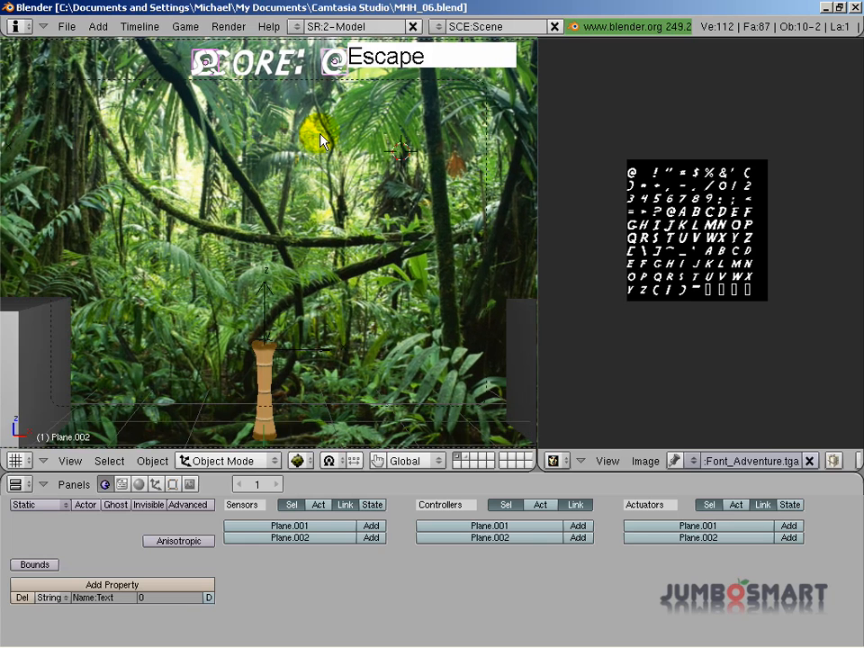
Select only the text plane that holds the 0 and rename its object to Score.
right_click(319, 108)
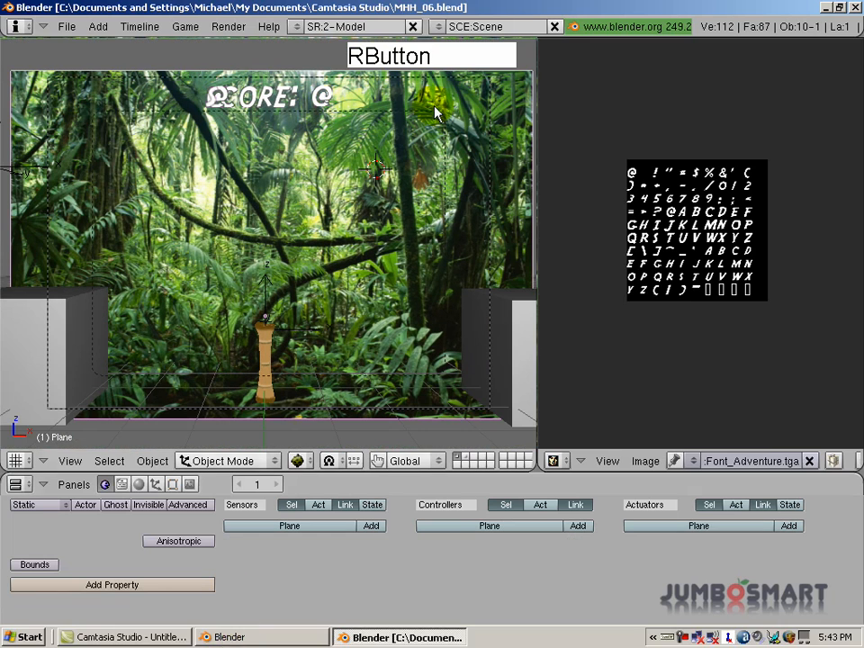
right_click(321, 96)
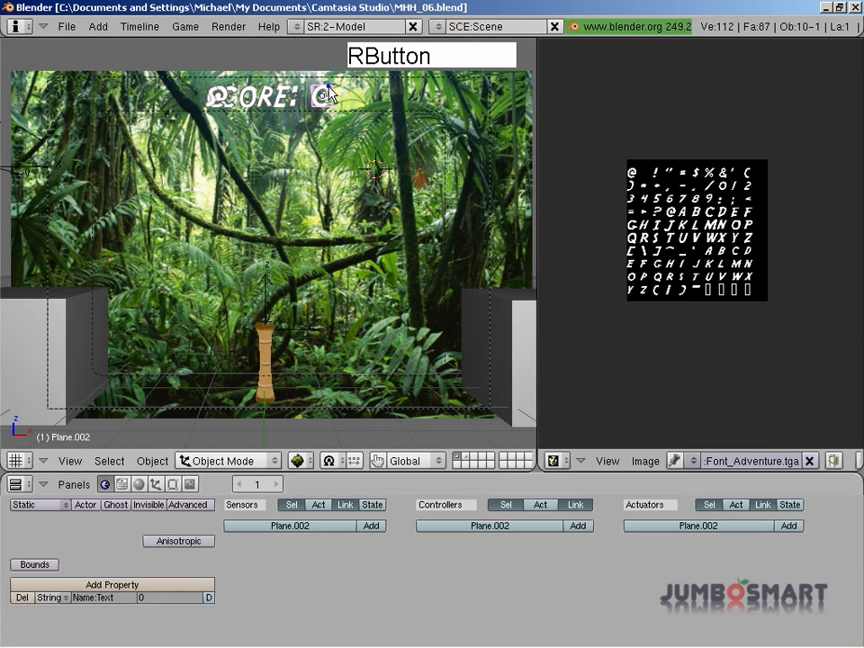
left_click(172, 486)
left_click(145, 519)
type("Score")
key("Return")
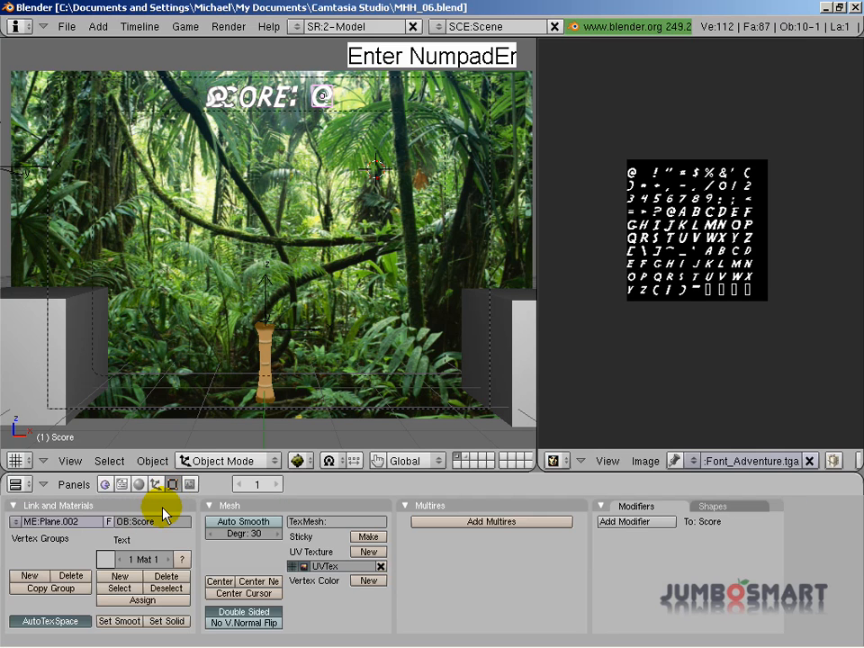